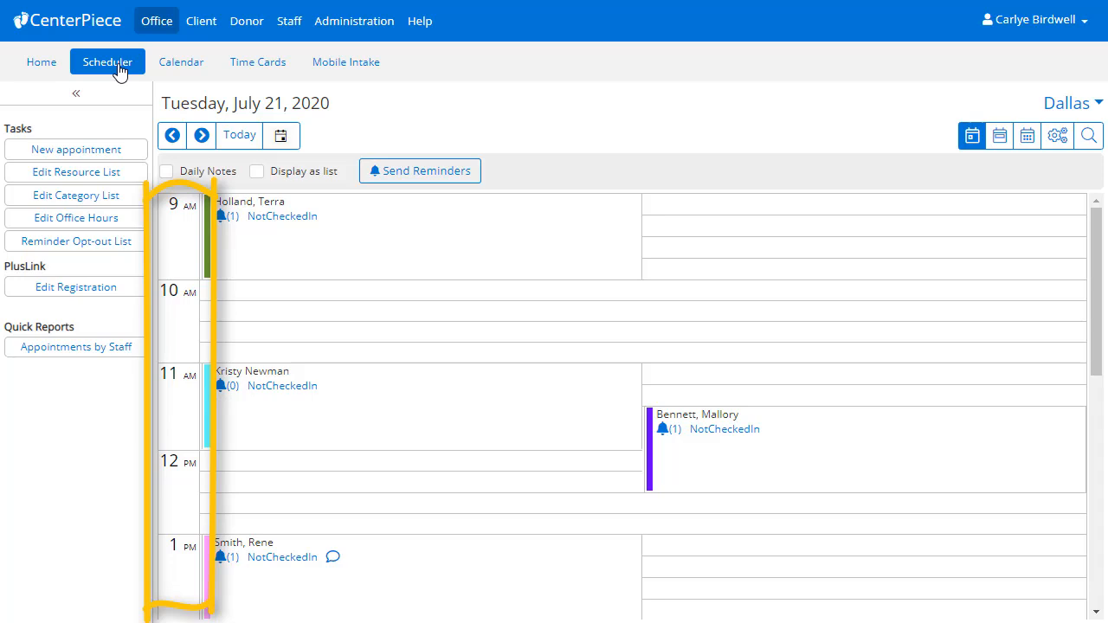
# - Show Tuesday, July 21's appointments as a full-width table with the Tasks sidebar collapsed
pyautogui.click(257, 173)
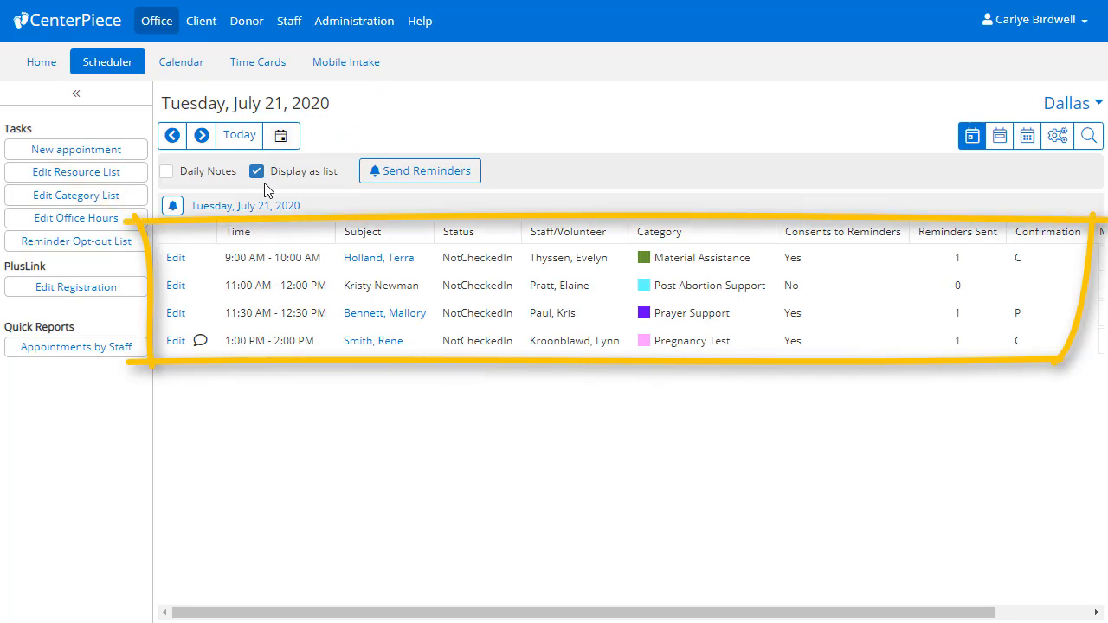
pyautogui.click(95, 99)
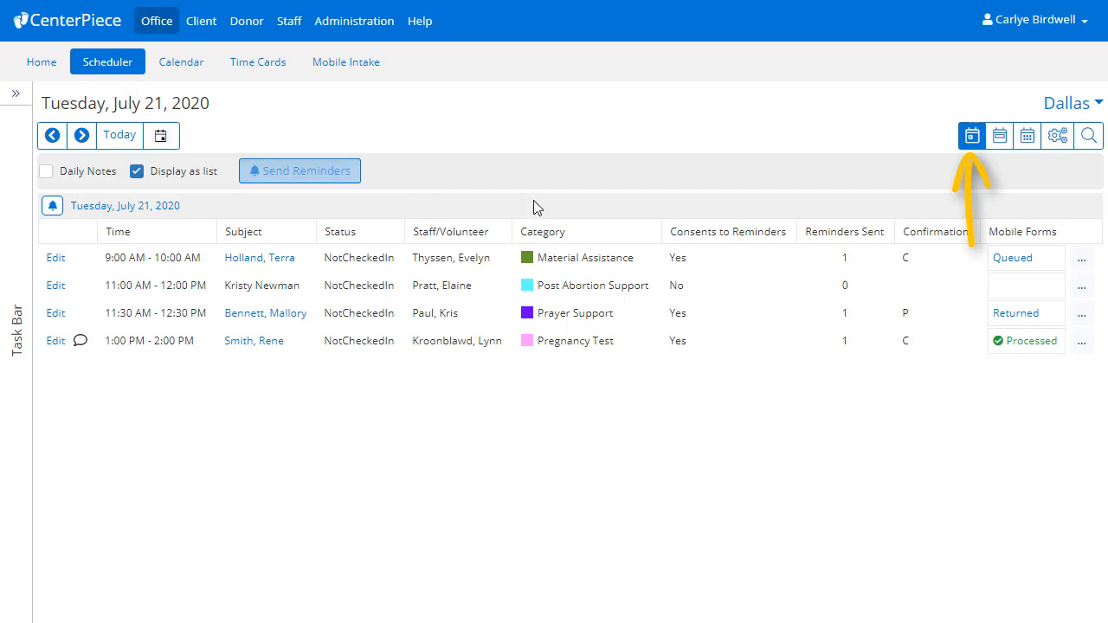
# - Browse the week and month appointment lists, then show Monday, July 20 as an hourly grid
pyautogui.click(1000, 139)
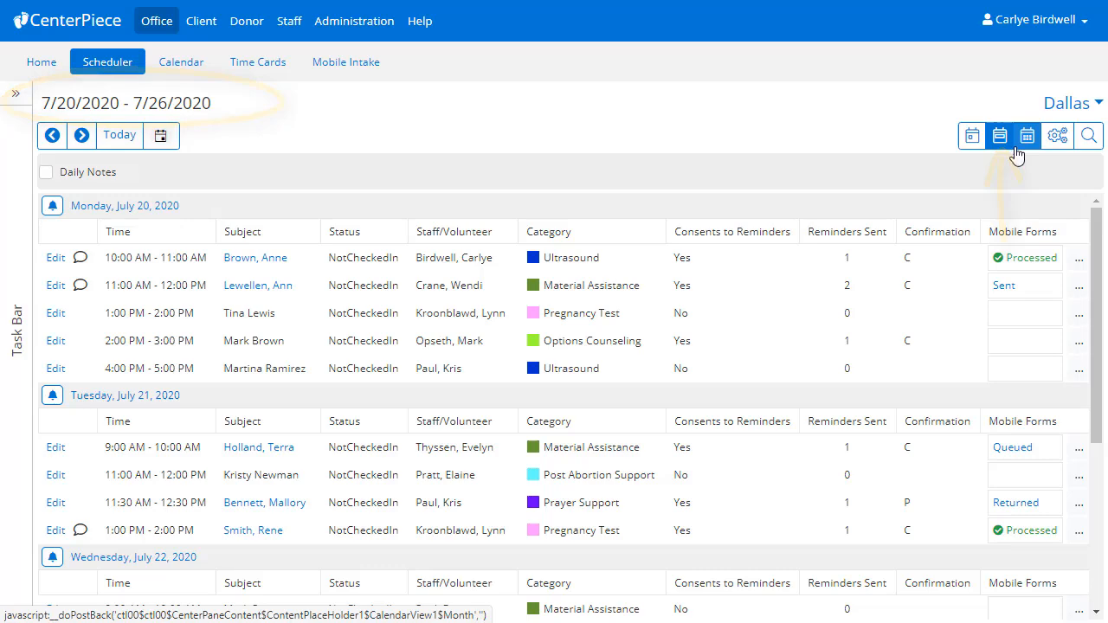
pyautogui.click(1030, 145)
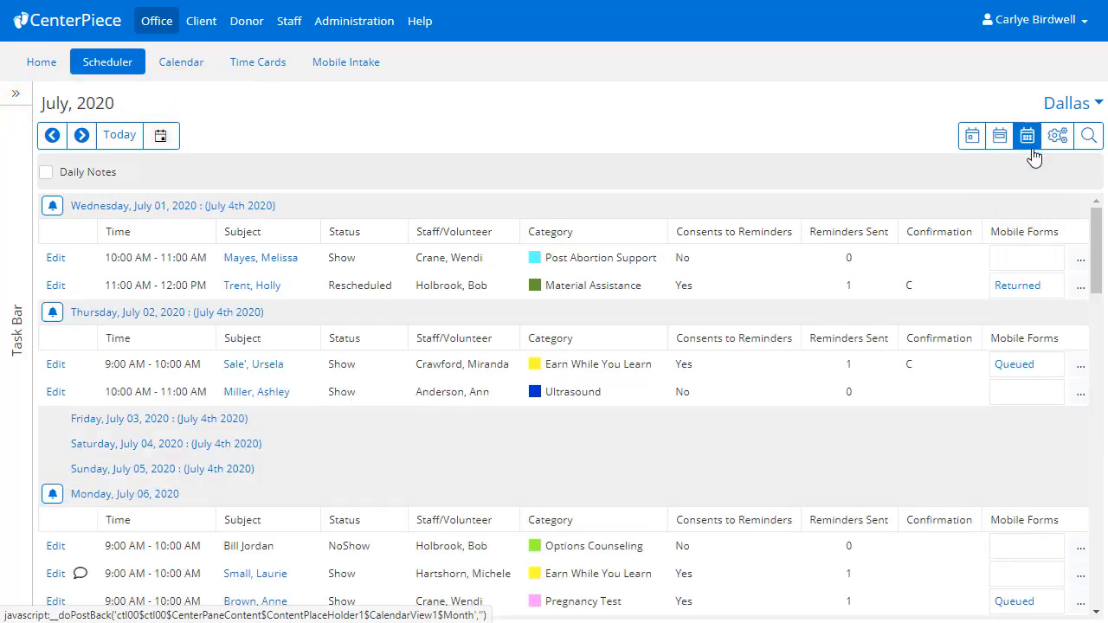
pyautogui.moveTo(1096, 236); pyautogui.dragTo(1101, 437)
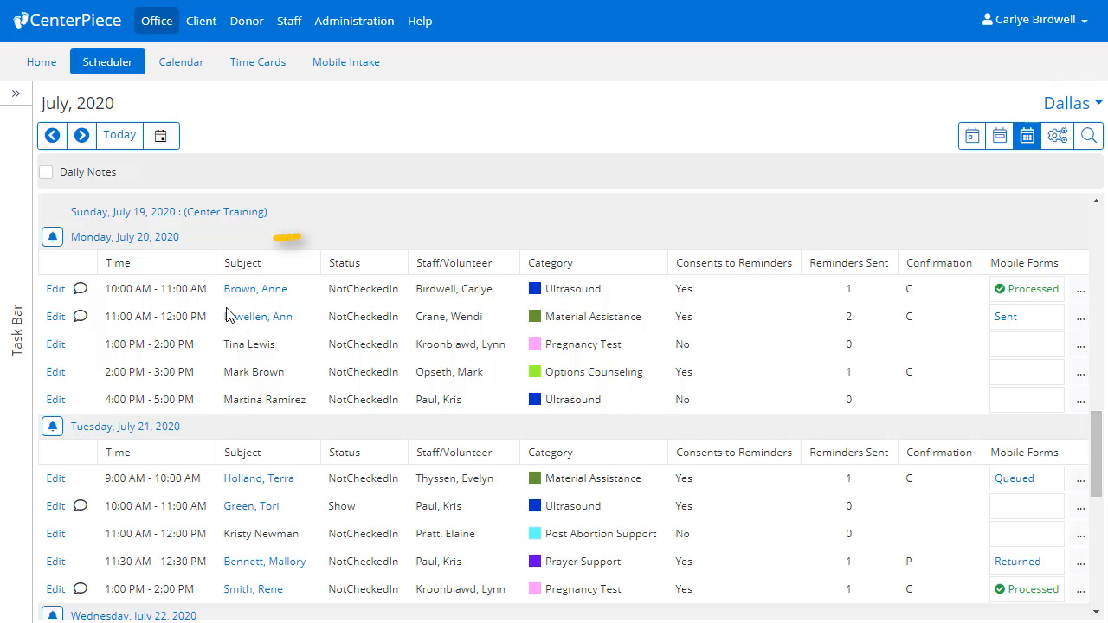
pyautogui.click(149, 237)
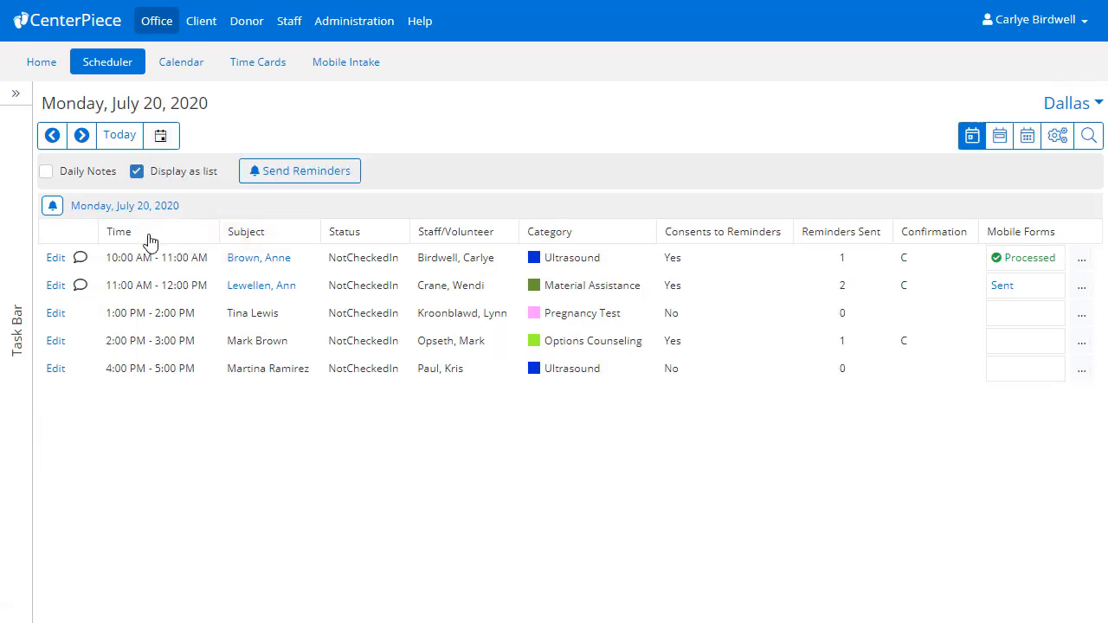
pyautogui.click(136, 172)
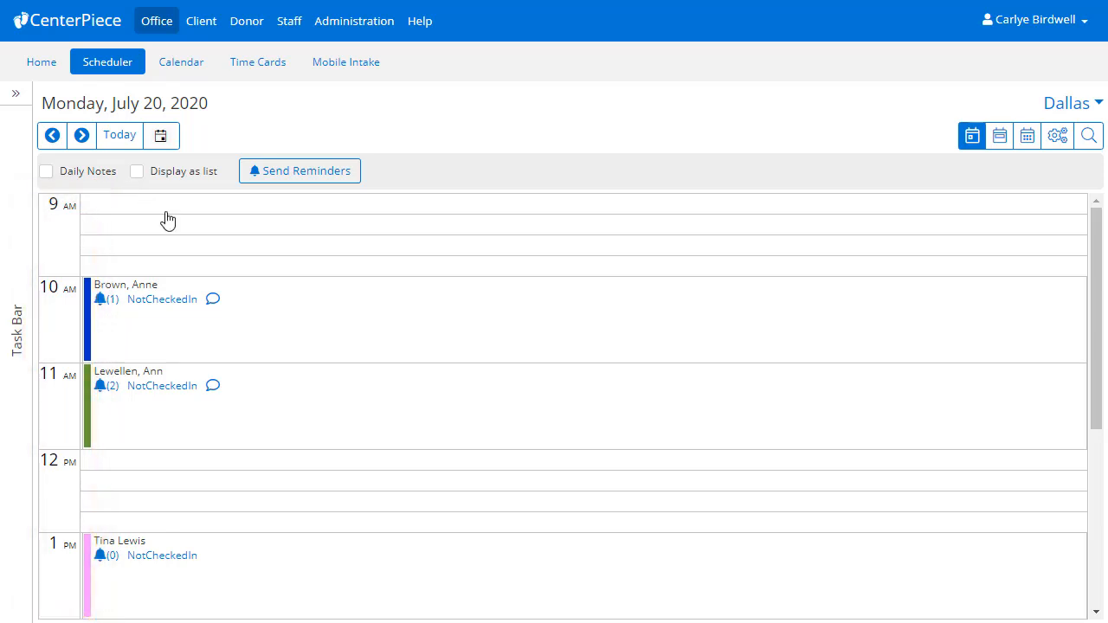
# - Inspect the 7/20–7/26 resource booking grid, then return to Monday's Day view
pyautogui.click(1060, 137)
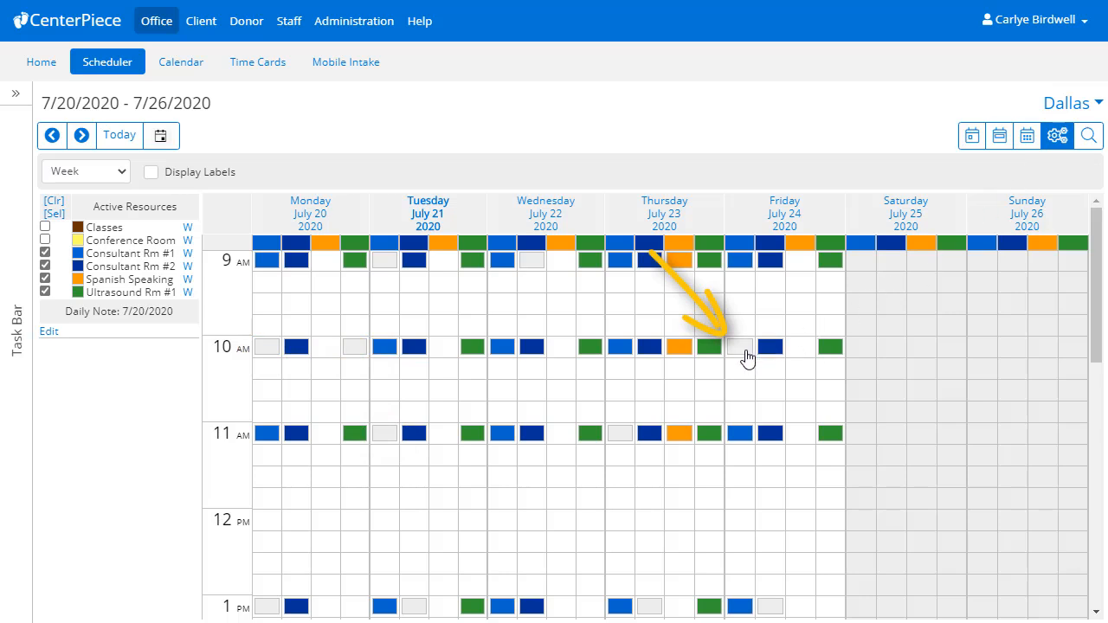
pyautogui.moveTo(746, 356)
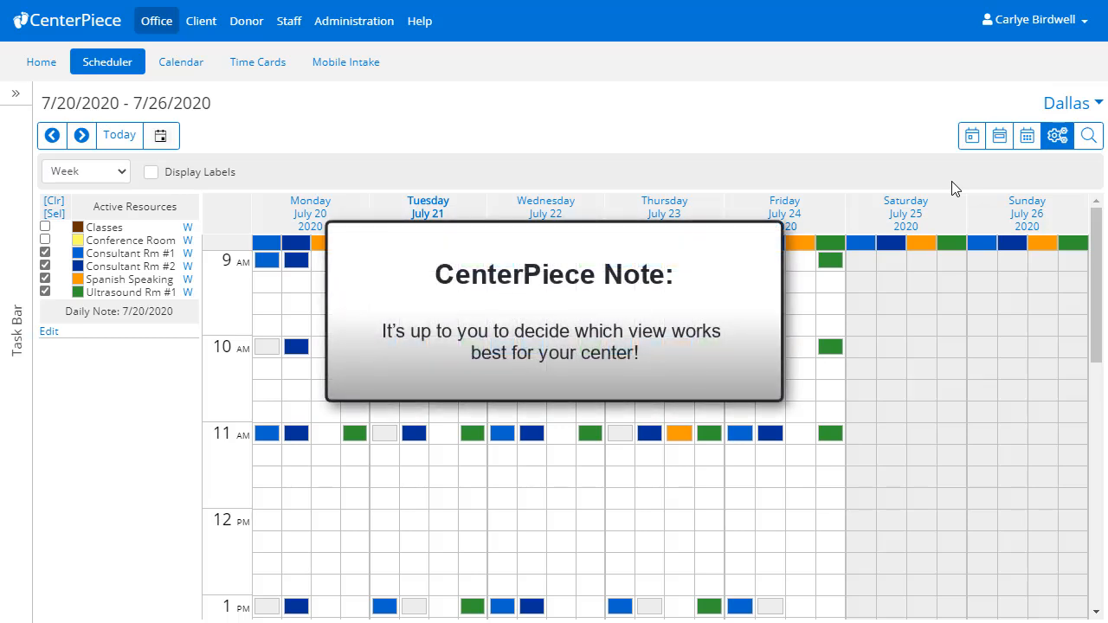
pyautogui.click(971, 138)
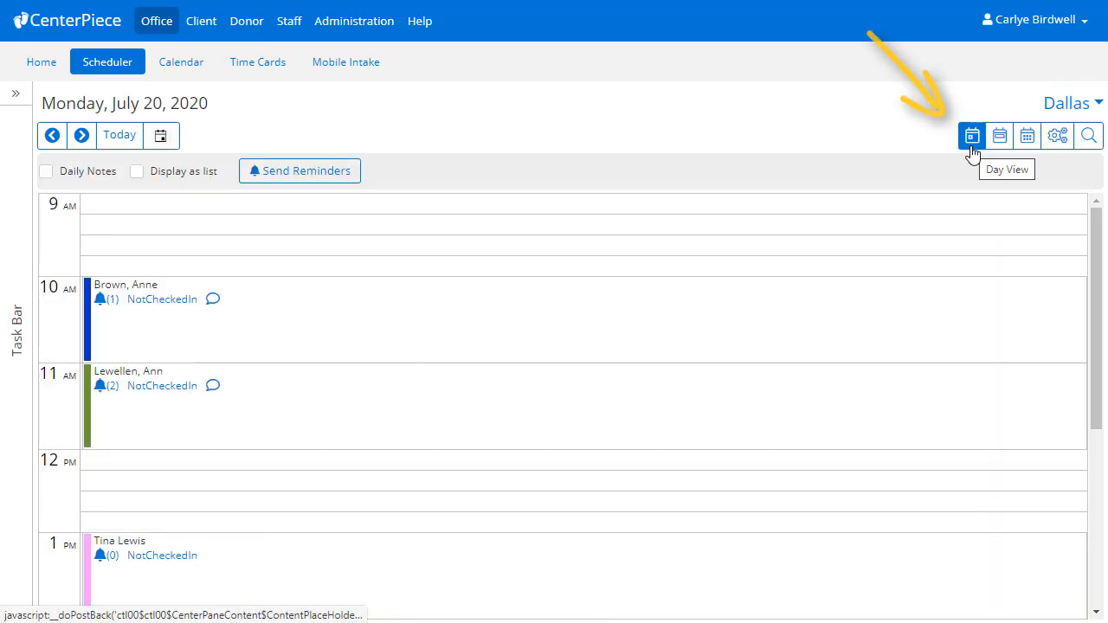
# - Jump to today, Tuesday, July 21, and start a new 10 AM appointment
pyautogui.click(125, 138)
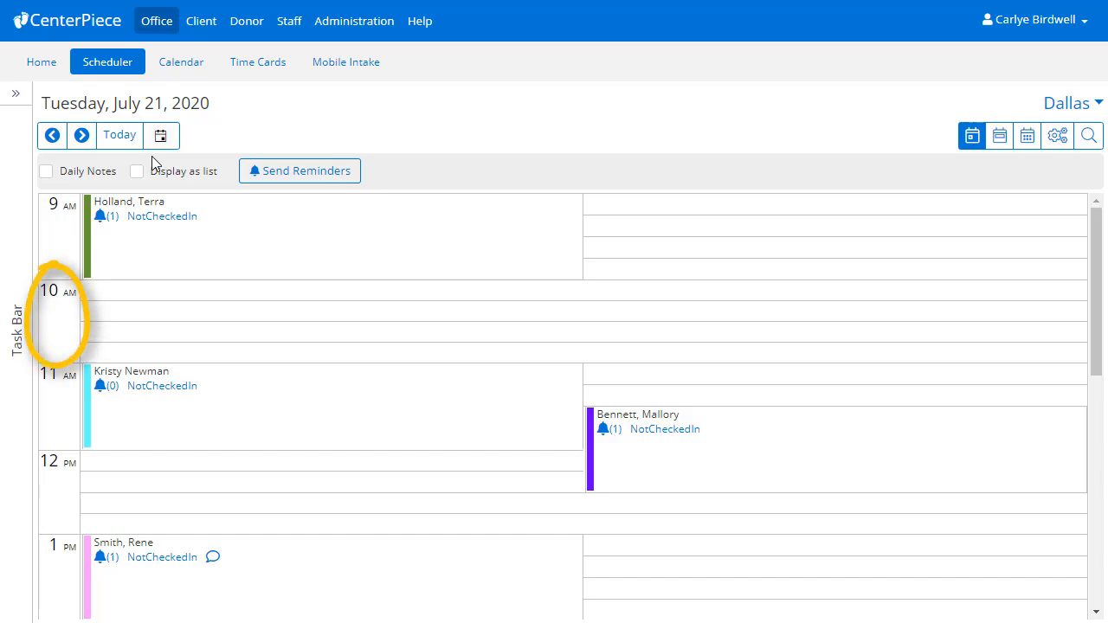
pyautogui.doubleClick(159, 290)
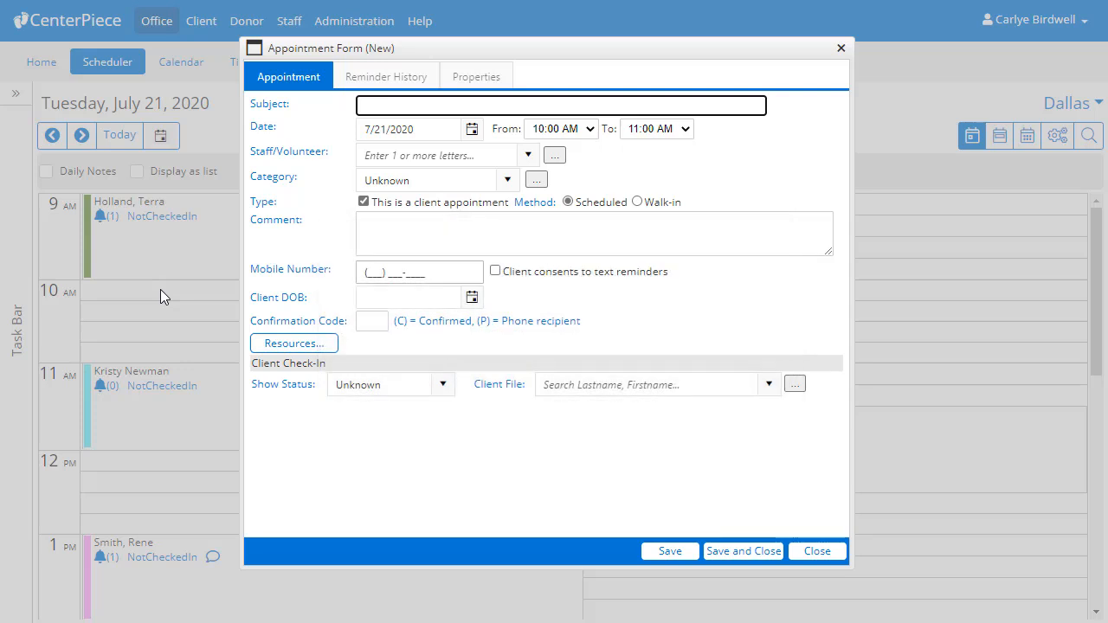
# - Search Client File by the client's surname, then clear the search, leaving it unset
pyautogui.click(555, 385)
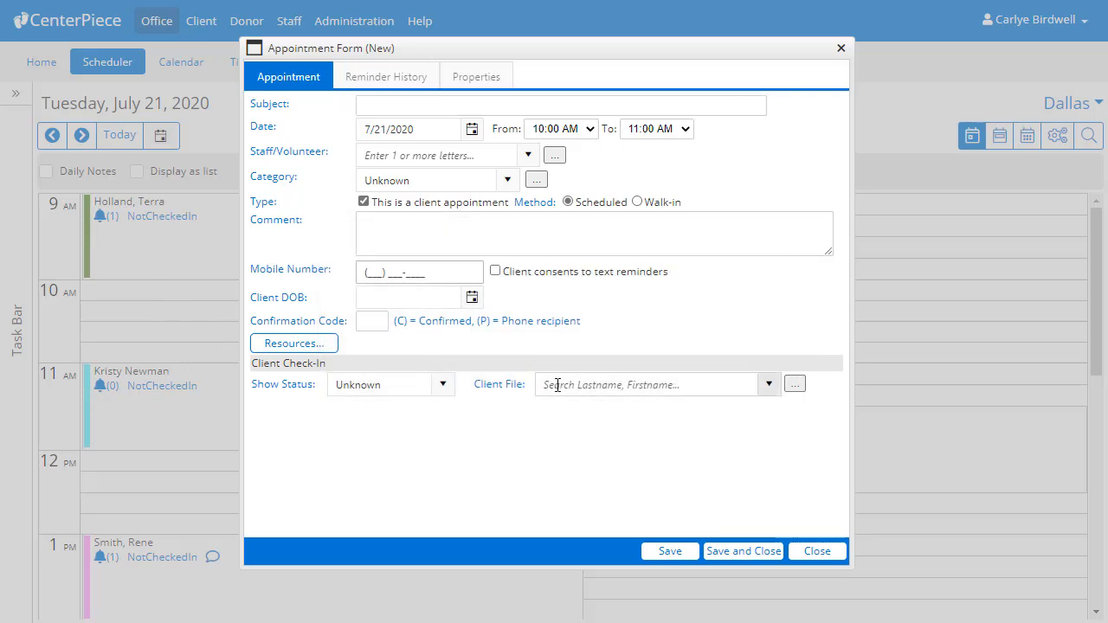
pyautogui.write('Green')
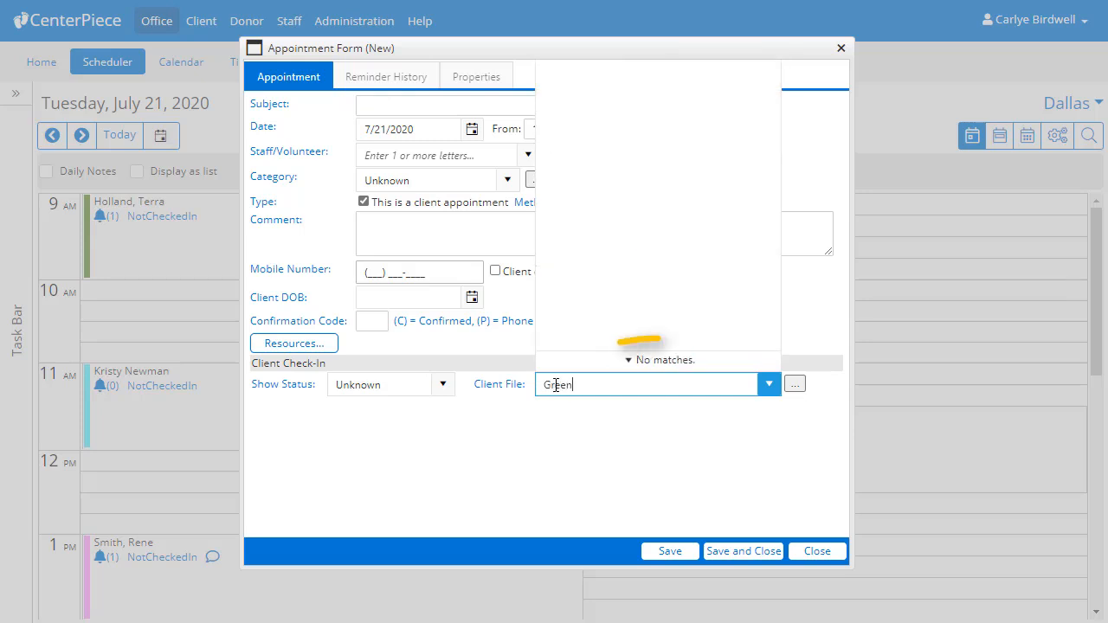
pyautogui.press('BackSpace')
pyautogui.press('BackSpace')
pyautogui.press('BackSpace')
pyautogui.press('BackSpace')
pyautogui.press('BackSpace')
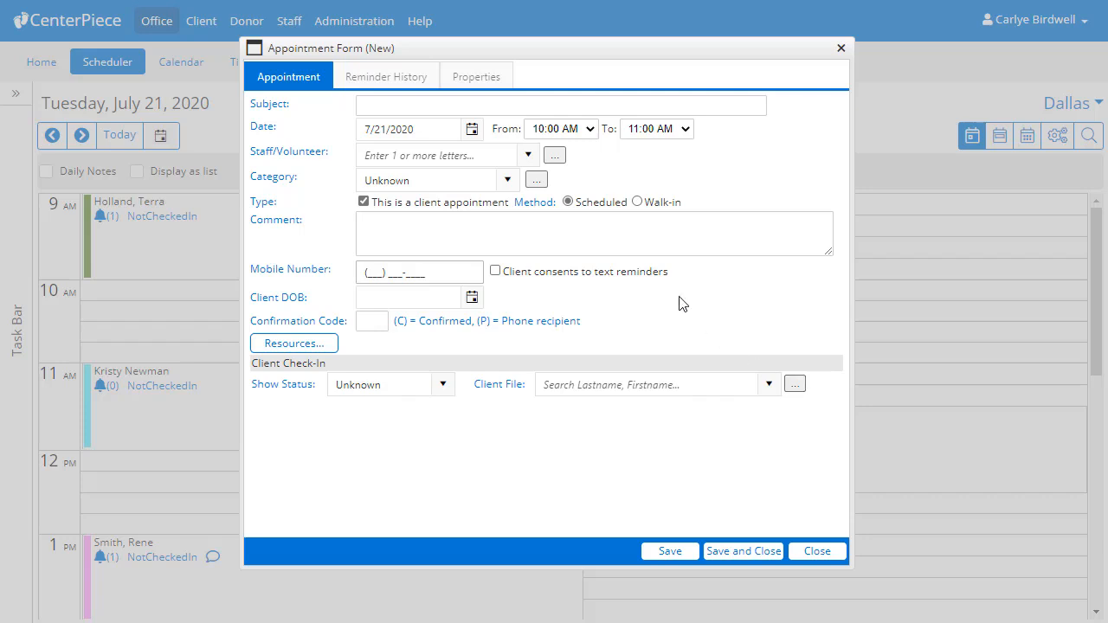
# - Enter the client's full name as subject and assign the matching staff member
pyautogui.click(381, 105)
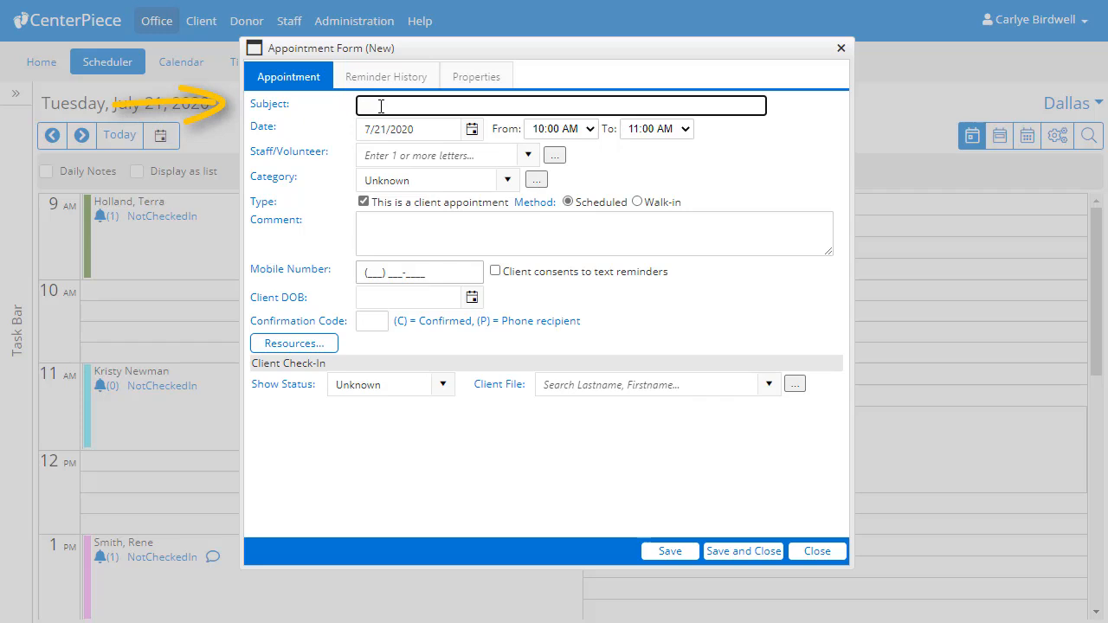
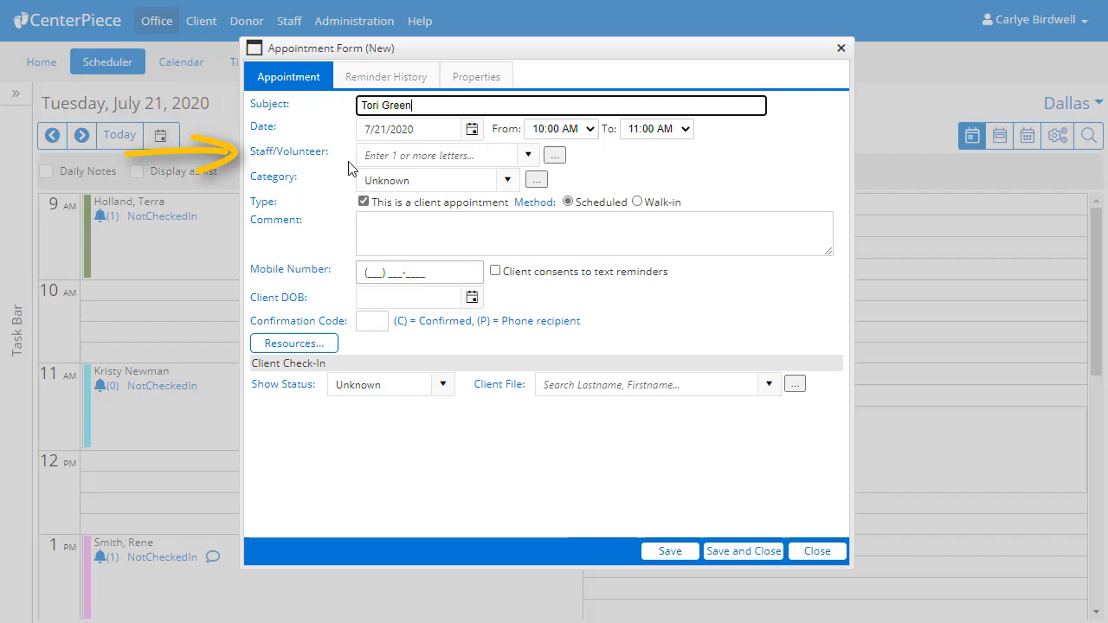
pyautogui.click(371, 156)
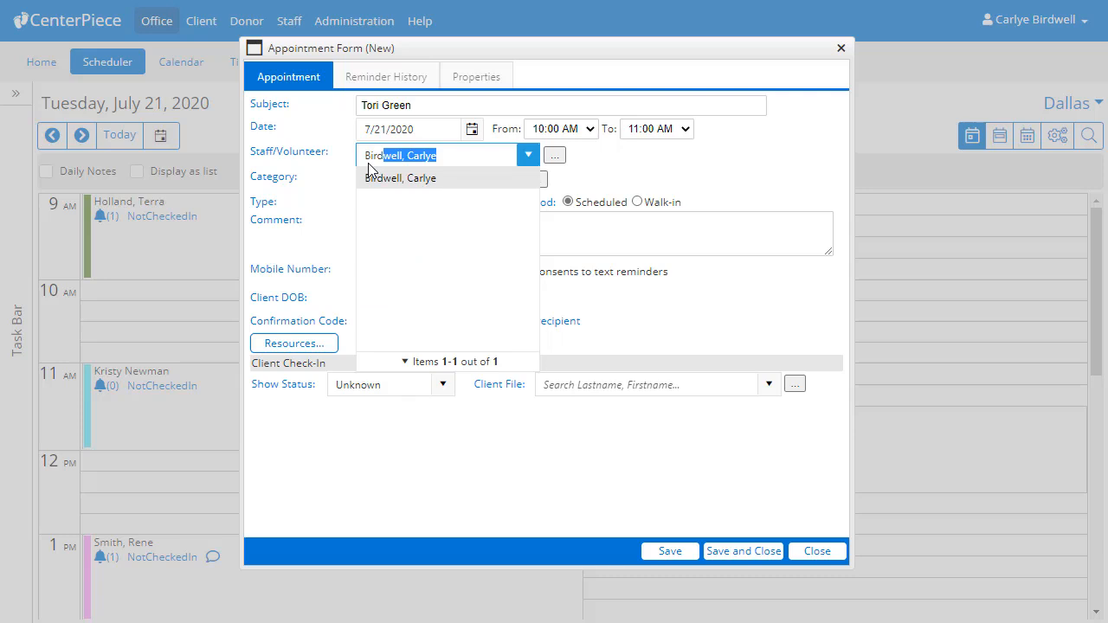
pyautogui.click(387, 183)
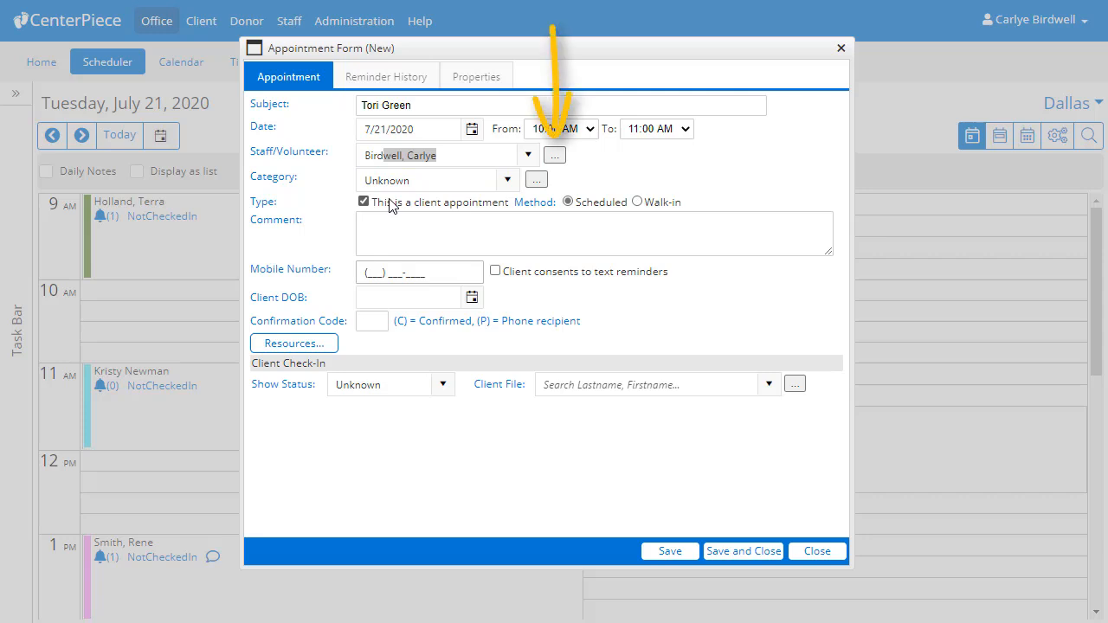
# - Set the appointment category to Ultrasound
pyautogui.click(507, 180)
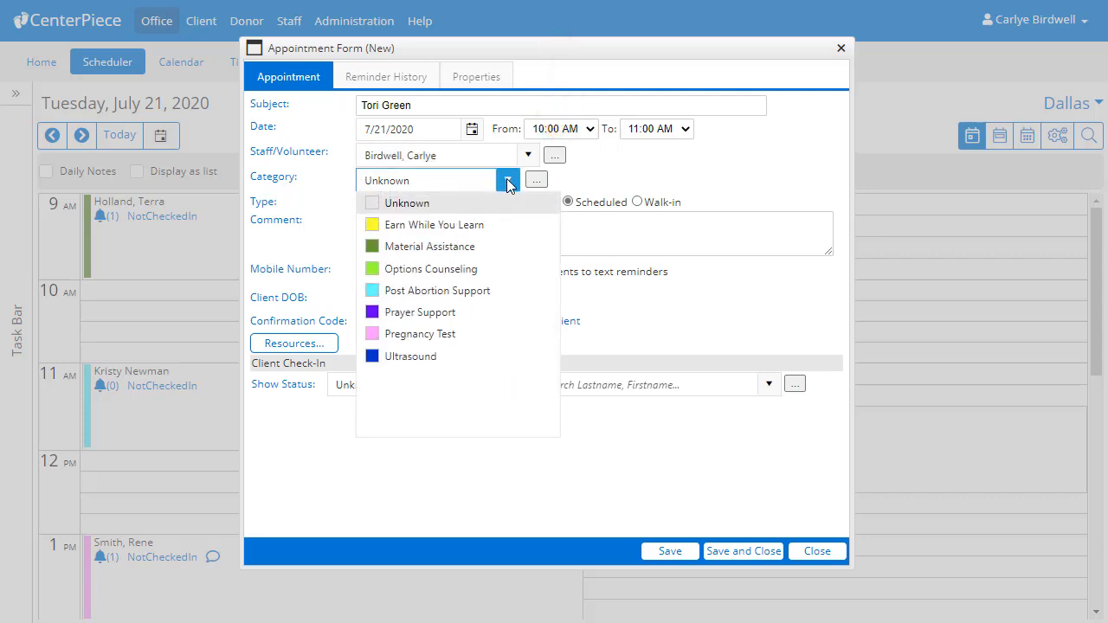
pyautogui.click(497, 354)
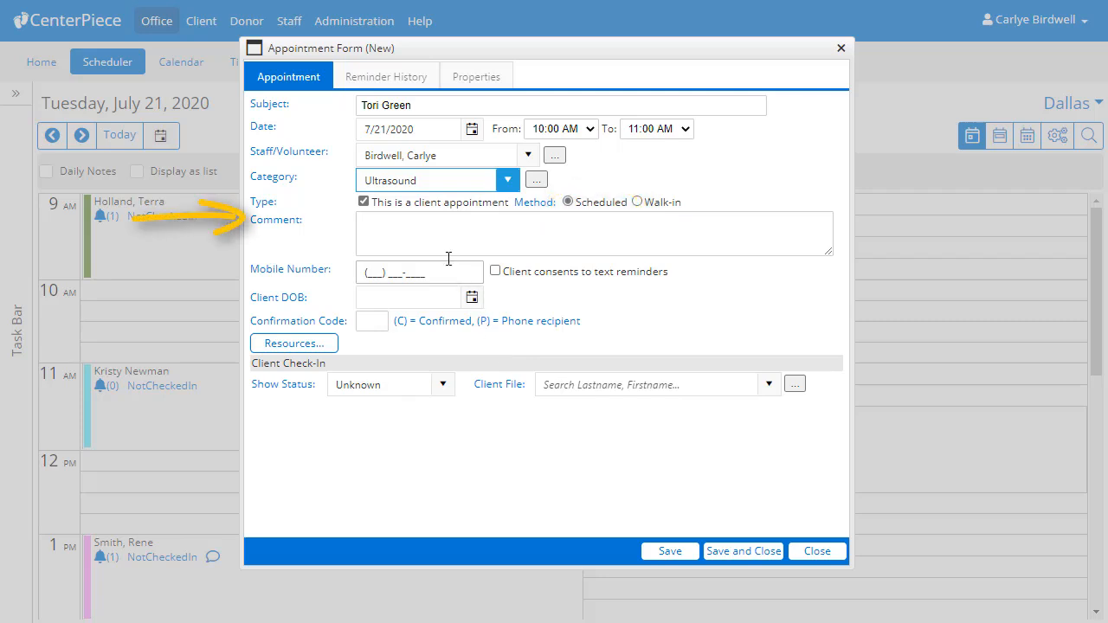
pyautogui.click(435, 230)
# - Add comment 'Client is abortion minded. LMP = 5/15/2020', her mobile number, and text-reminder consent
pyautogui.write('Client is a')
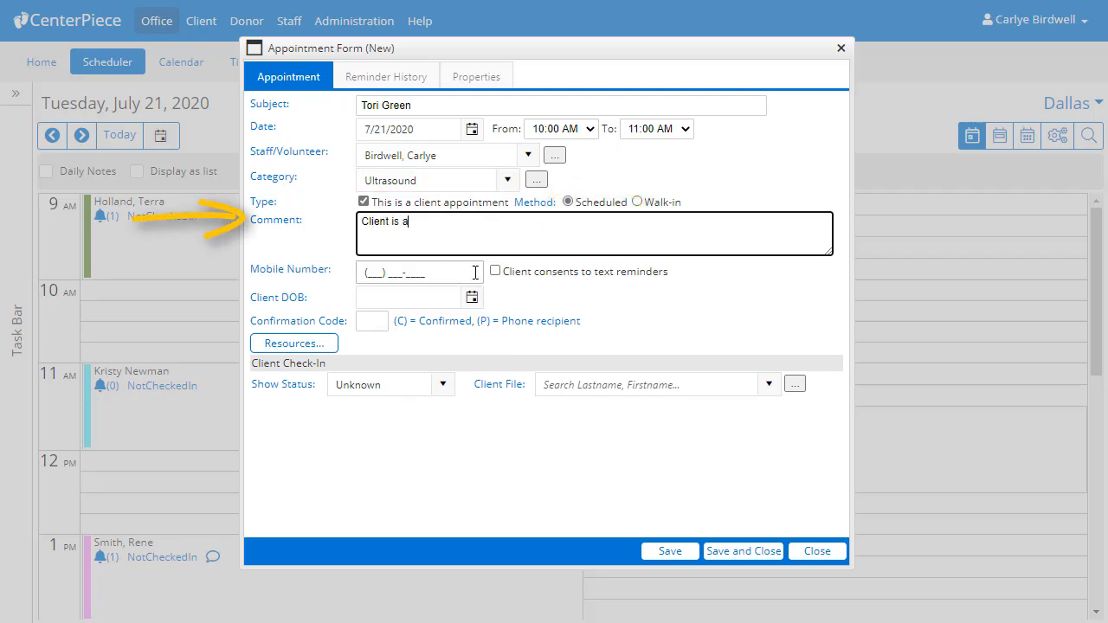
pyautogui.write('bortion minded. ')
pyautogui.write('LMP = 5')
pyautogui.write('/15/2020')
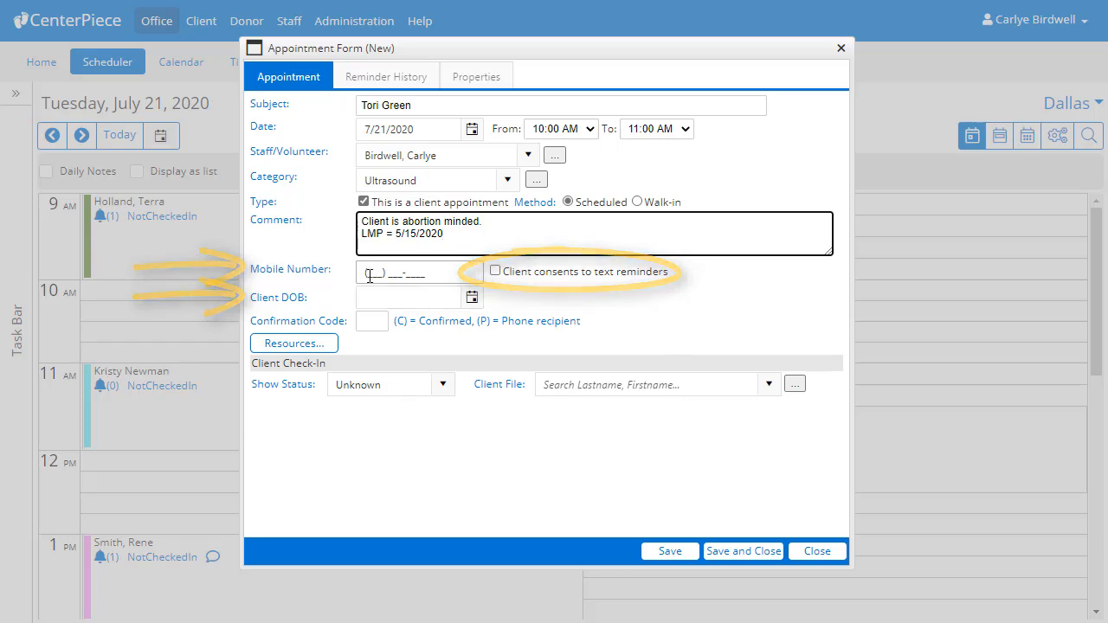
pyautogui.click(475, 272)
pyautogui.write('214) 555-')
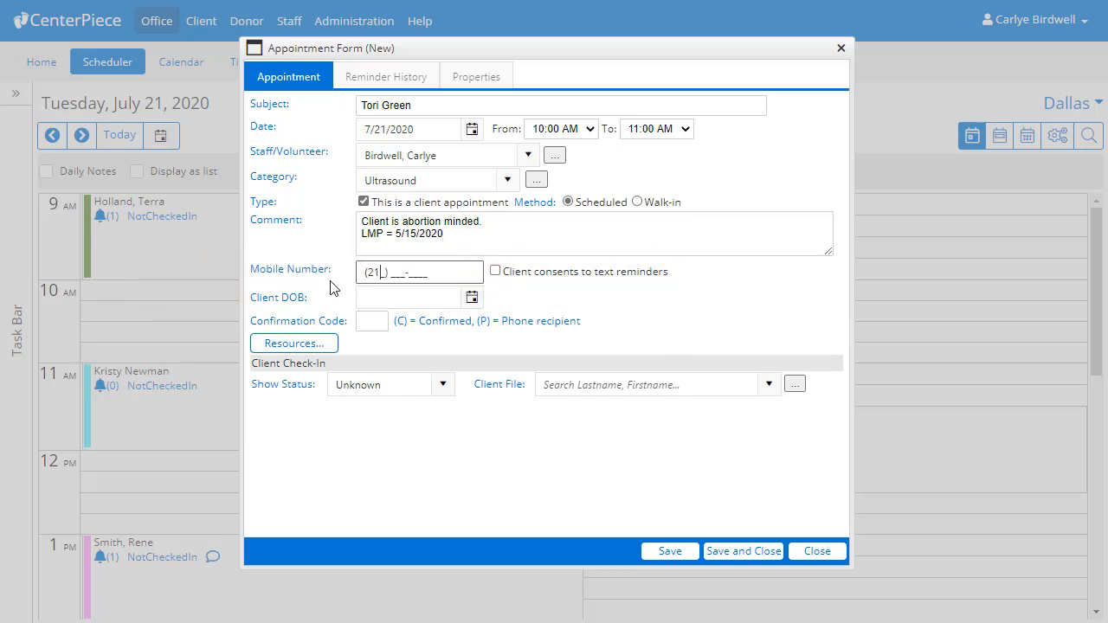
pyautogui.write('7777')
pyautogui.click(495, 272)
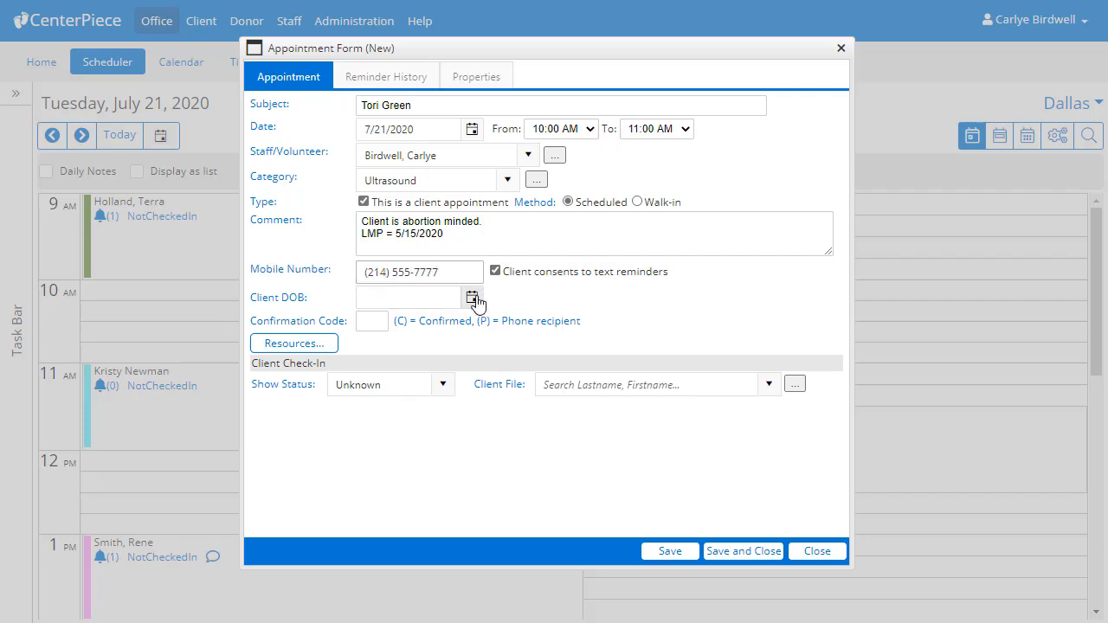
# - Pick the client's birth date from the calendar and correct its year
pyautogui.click(472, 297)
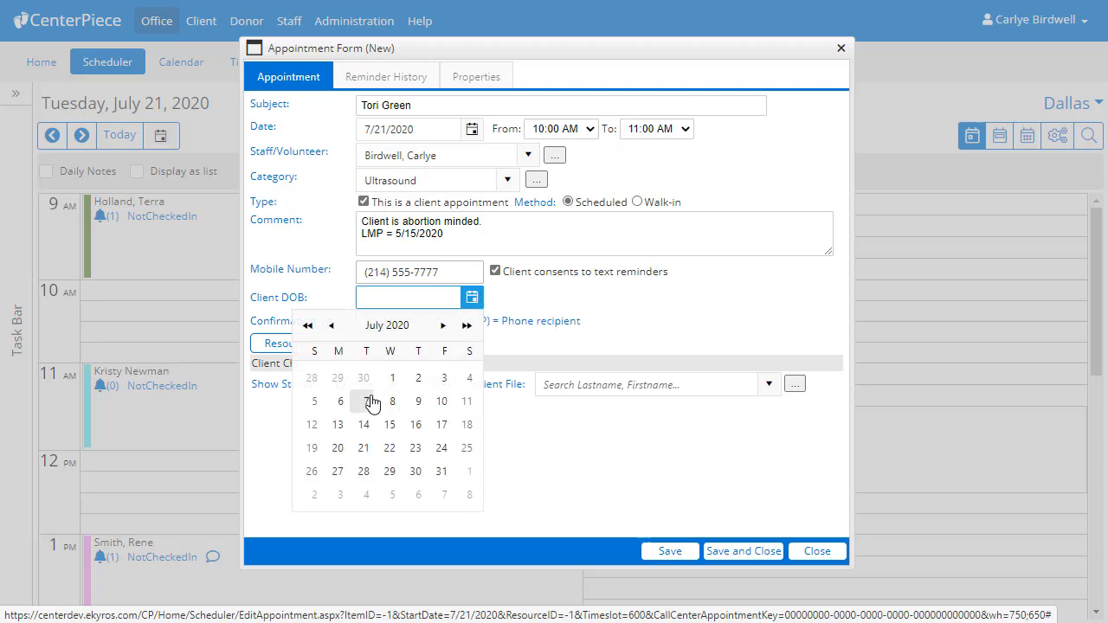
pyautogui.click(366, 401)
pyautogui.click(425, 297)
pyautogui.click(416, 299)
pyautogui.press('BackSpace')
pyautogui.press('BackSpace')
pyautogui.write('000')
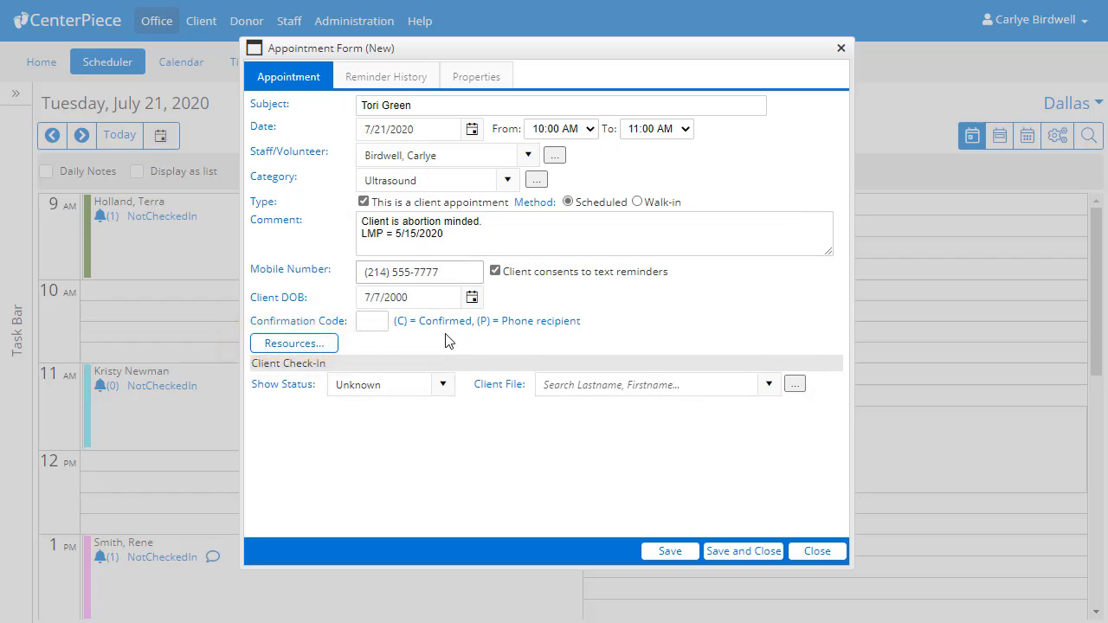
pyautogui.click(321, 346)
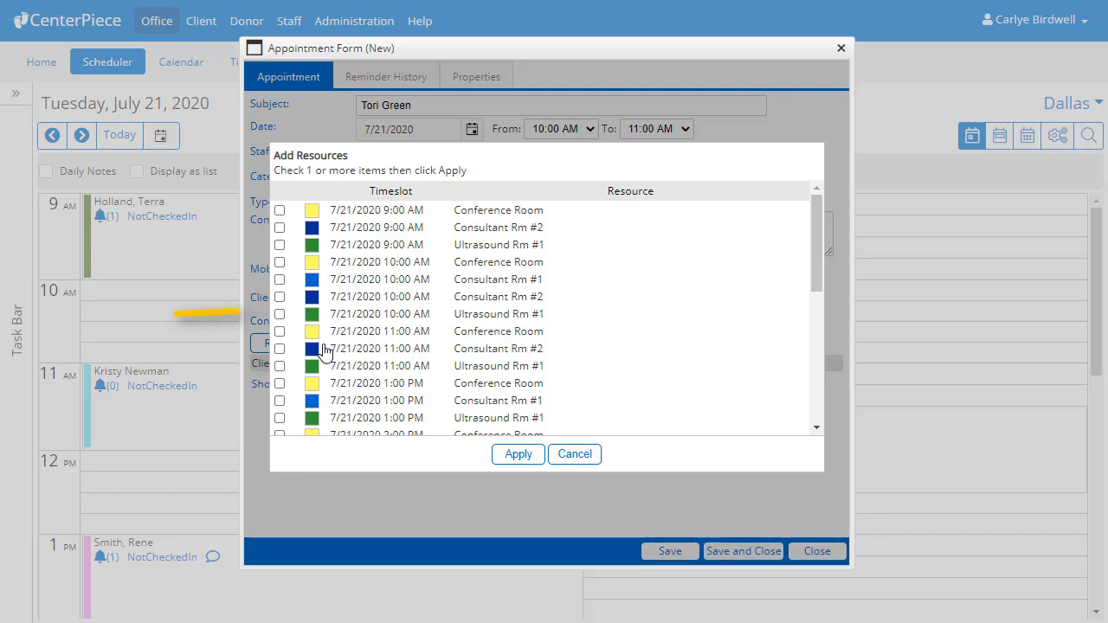
# - Book Ultrasound Rm #1 and Consultant Rm #1 at 10:00 AM for the appointment
pyautogui.click(280, 314)
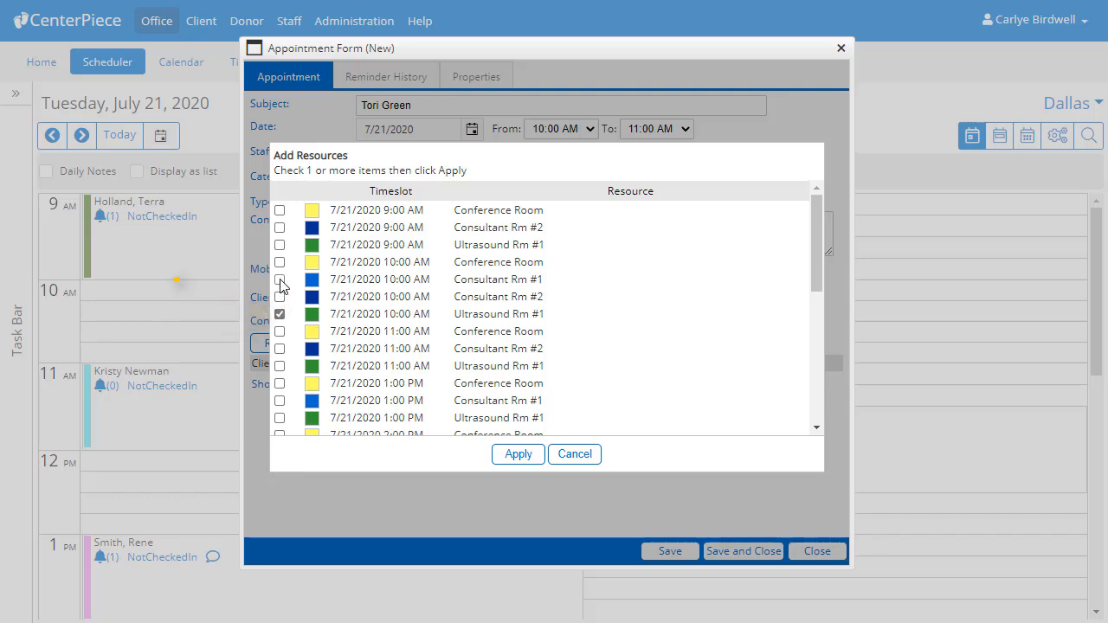
pyautogui.click(280, 281)
pyautogui.click(508, 461)
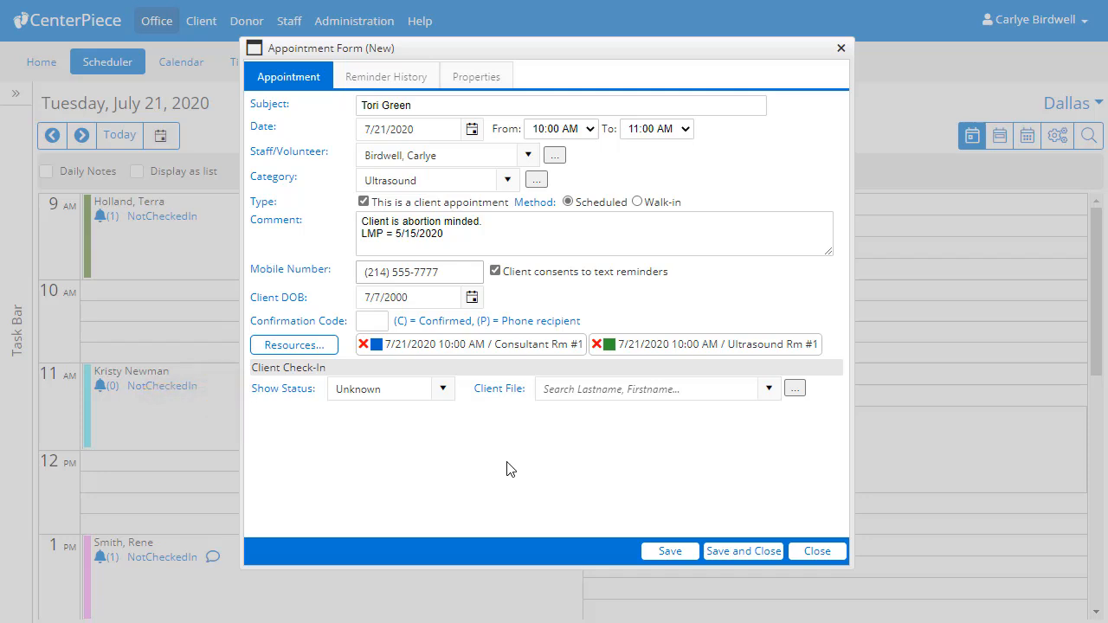
# - Save the appointment and check its 10 AM bar and comment on the schedule
pyautogui.click(731, 552)
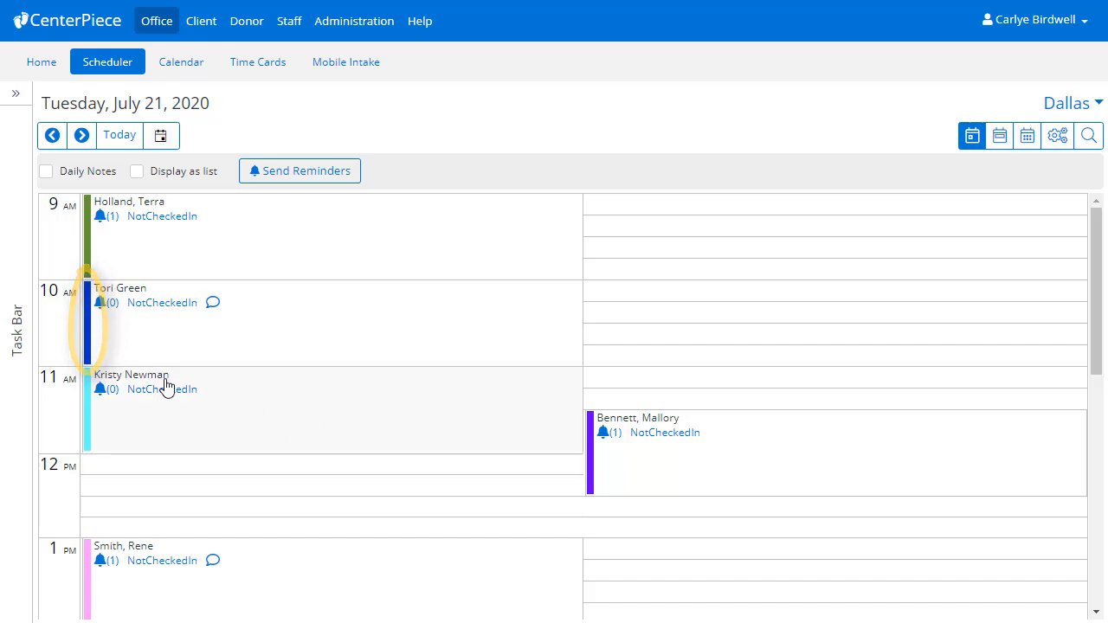
pyautogui.moveTo(89, 352)
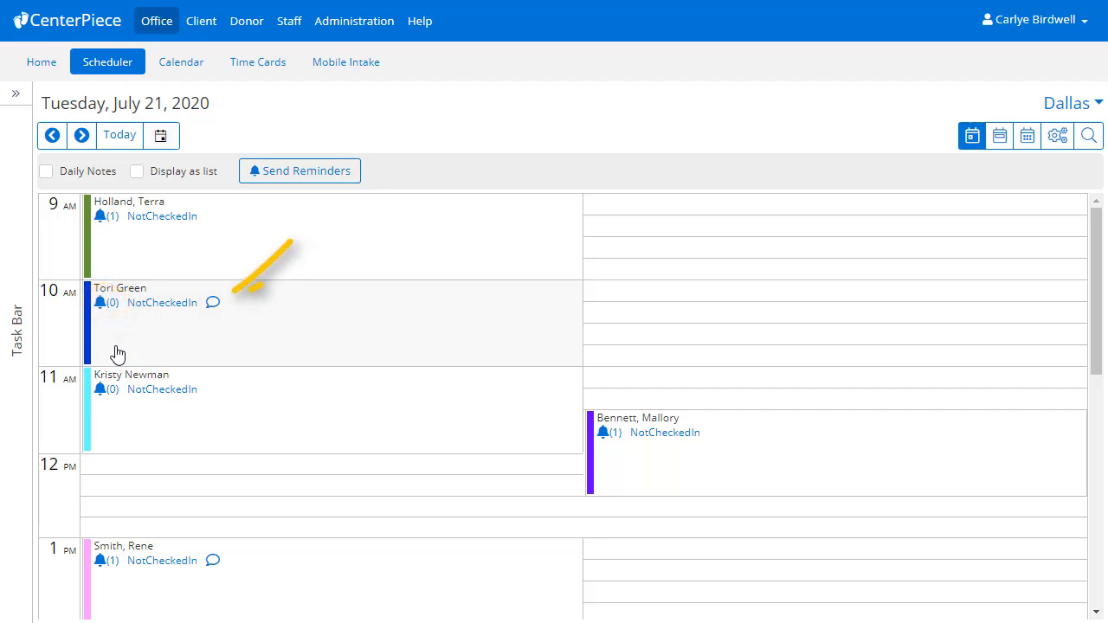
pyautogui.moveTo(216, 313)
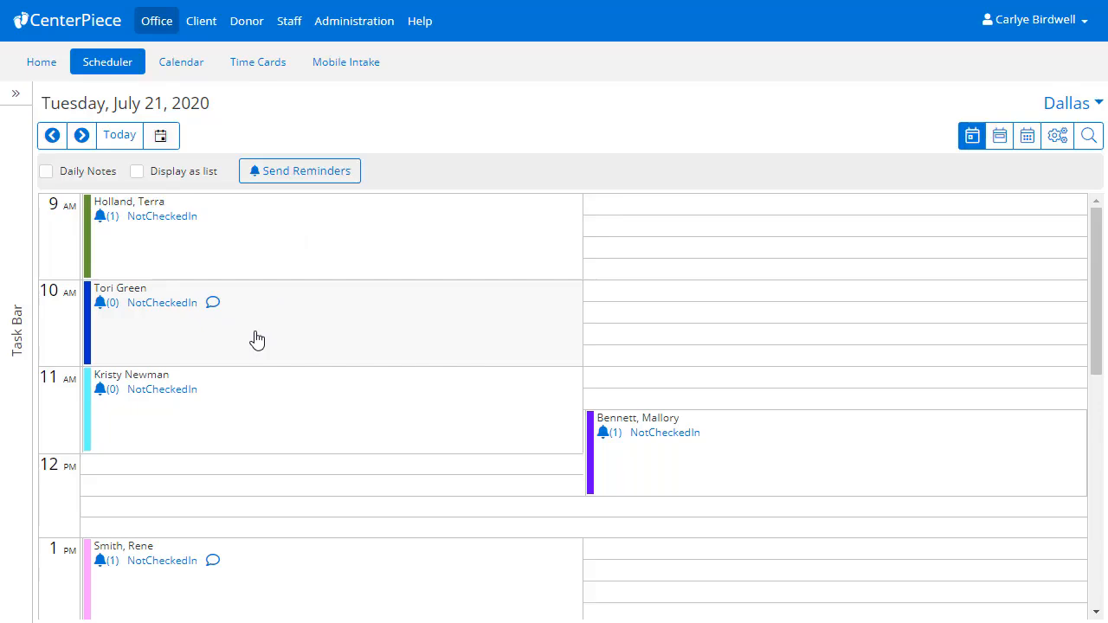
pyautogui.doubleClick(256, 339)
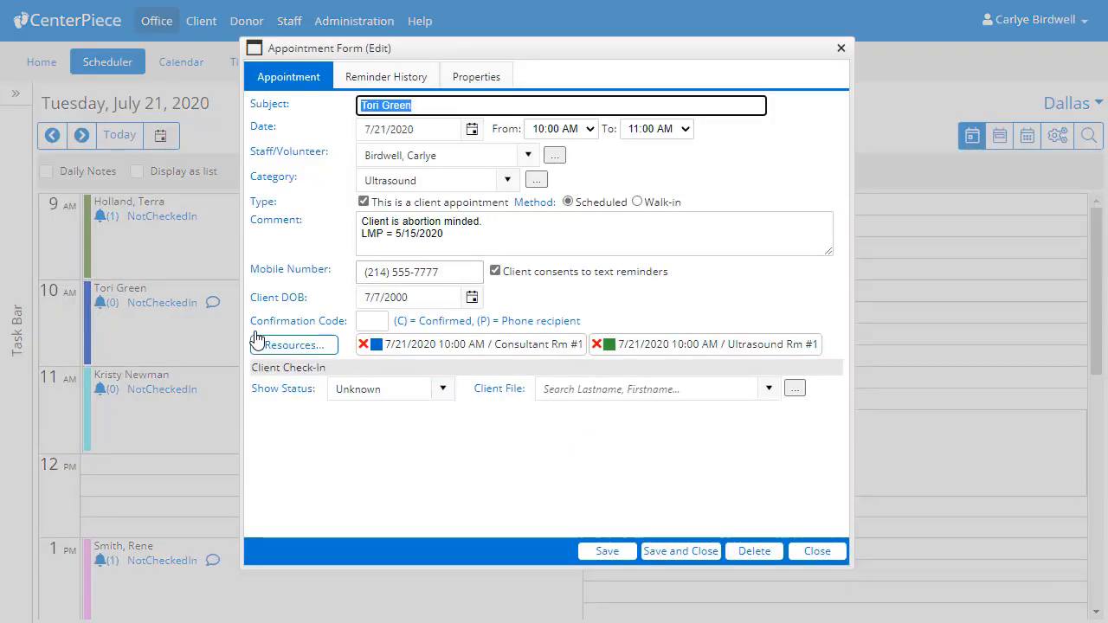
# - Save the appointment again and view the 7/20–7/26/2020 weekly appointment list
pyautogui.click(671, 555)
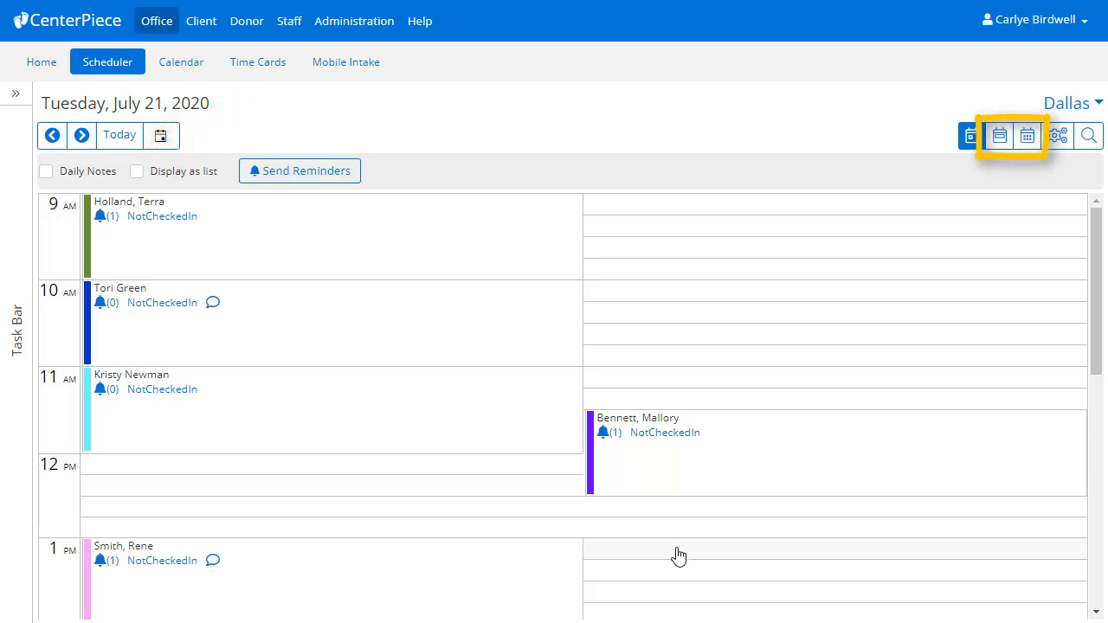
pyautogui.click(1001, 147)
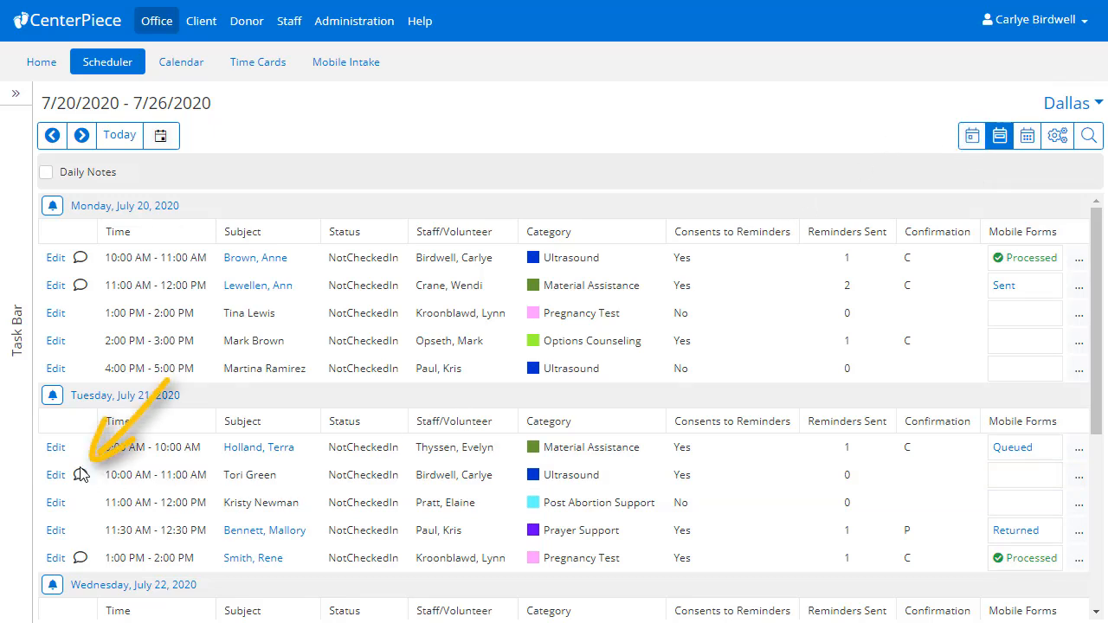
pyautogui.moveTo(80, 476)
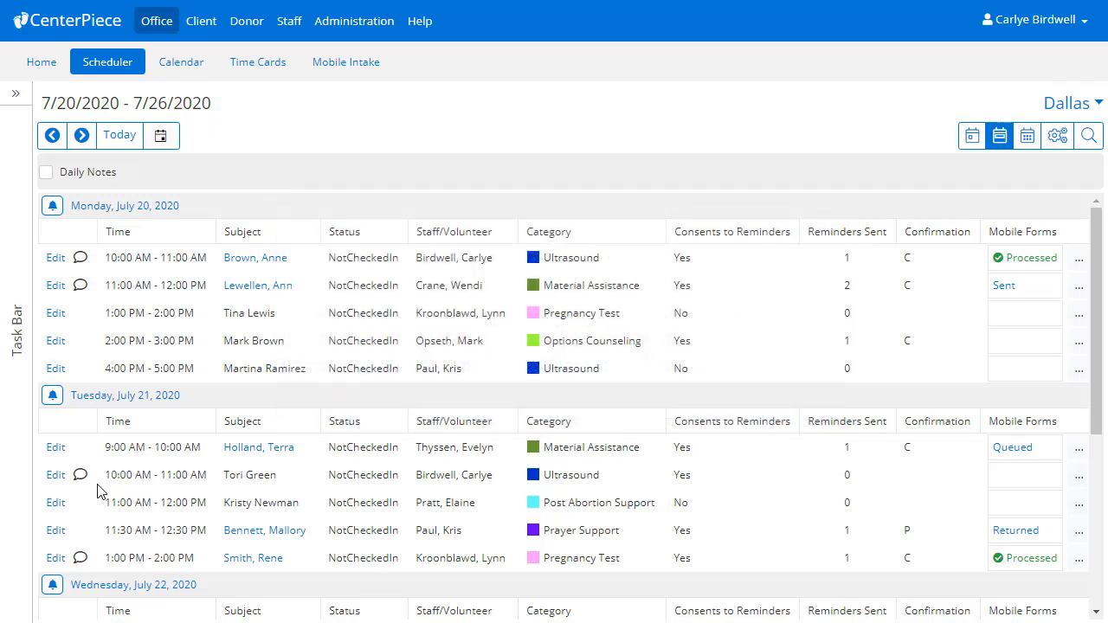
# - Replace the staff member on Tuesday's 10:00 AM Ultrasound appointment with a newly matched one, and save
pyautogui.click(55, 476)
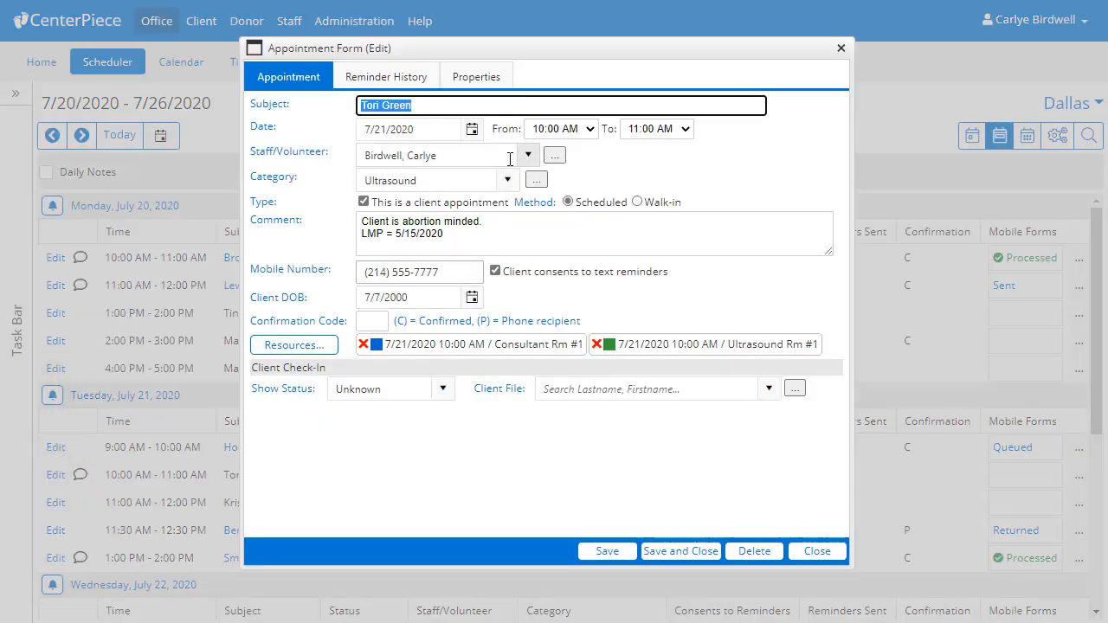
pyautogui.moveTo(510, 158); pyautogui.dragTo(359, 157)
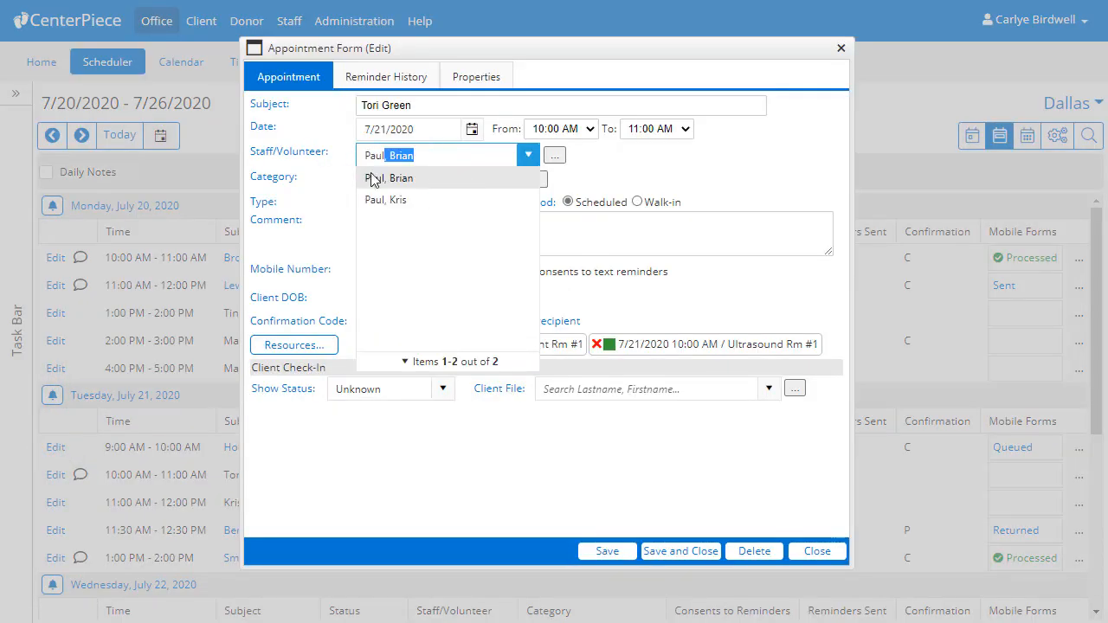
pyautogui.click(407, 198)
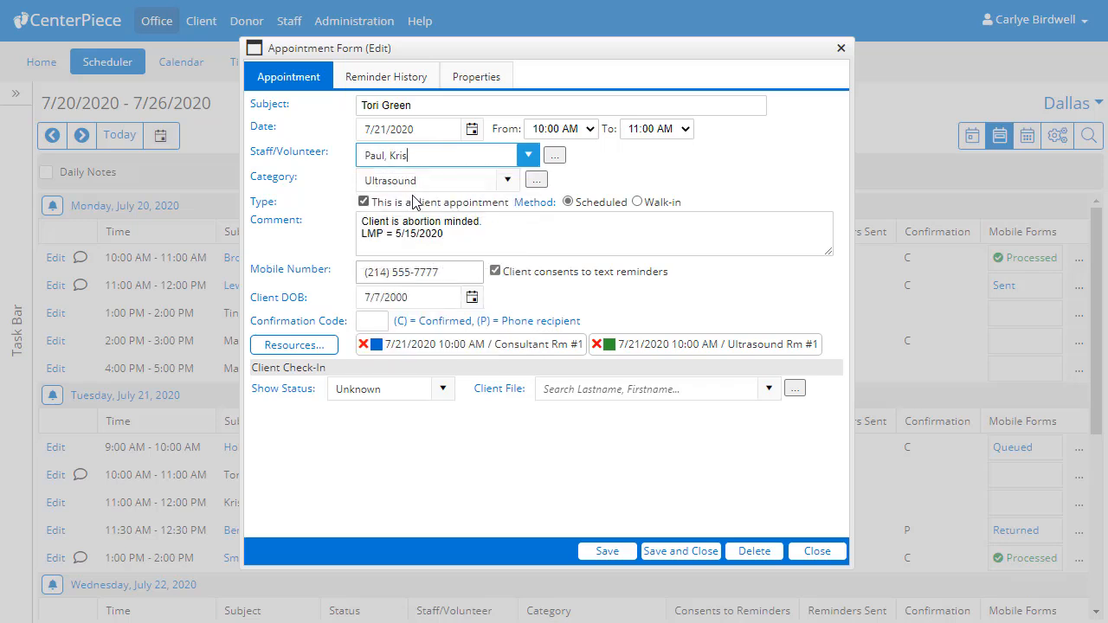
pyautogui.click(671, 553)
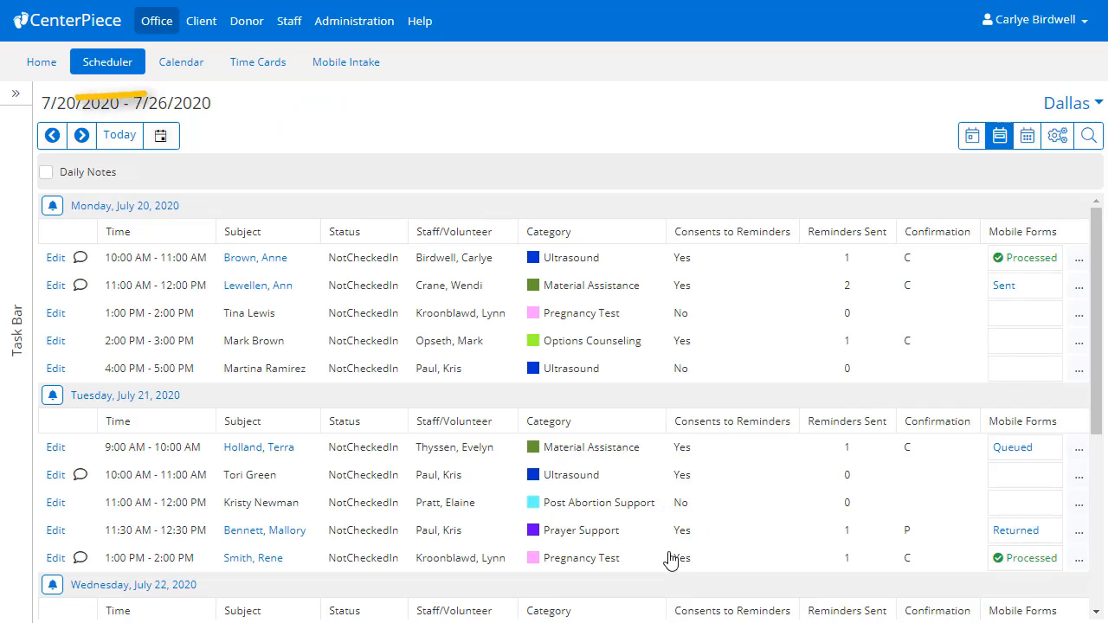
# - Expand the Task Bar and create a blank appointment, defaulting to 7/21/2020 9:00–10:00 AM
pyautogui.click(16, 97)
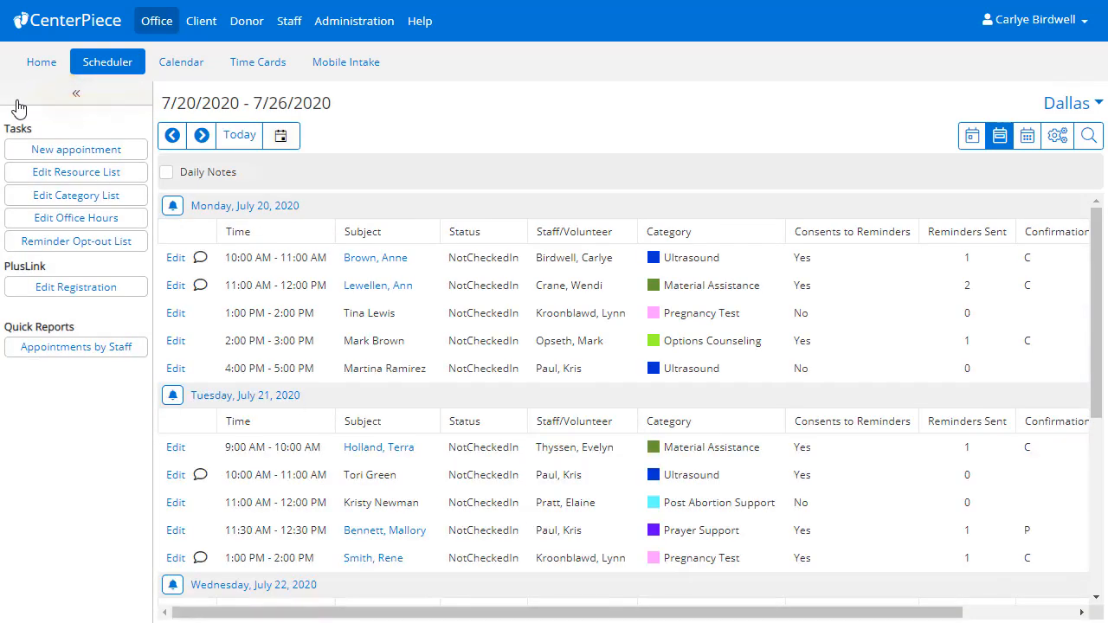
pyautogui.click(41, 152)
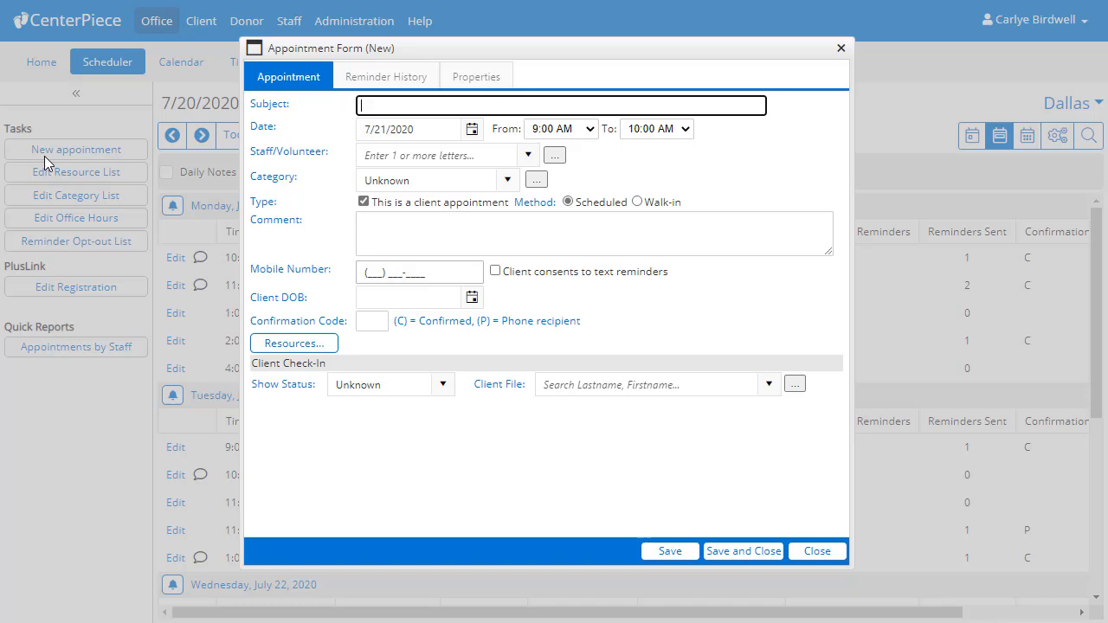
# - Link the searched client's file and set the appointment to 7/22/2020 starting 10:00 AM
pyautogui.click(553, 390)
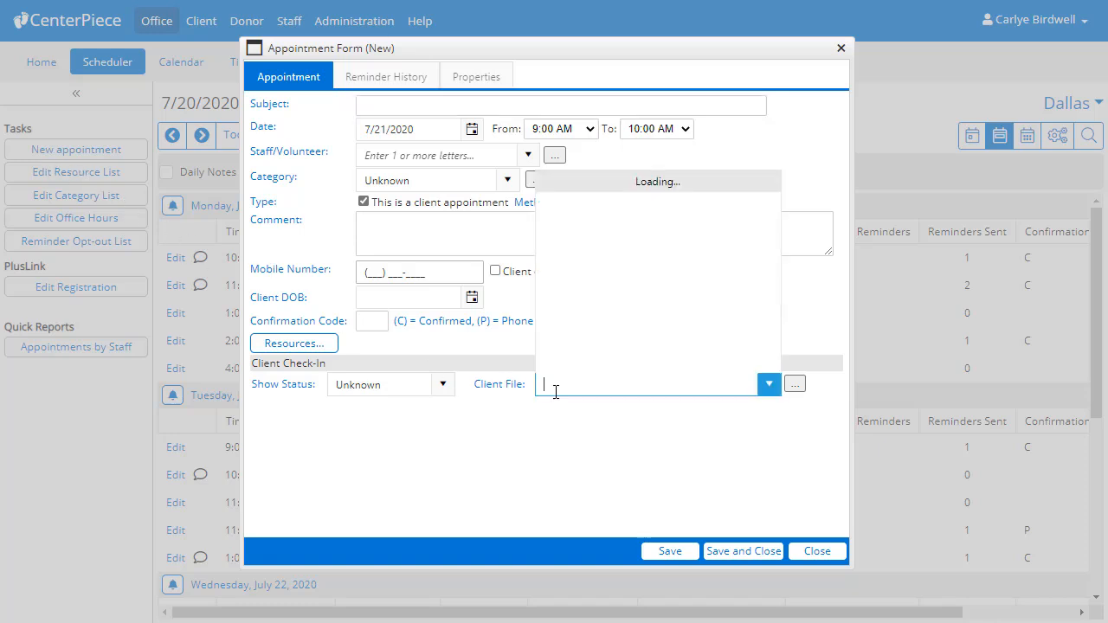
pyautogui.write('Adams')
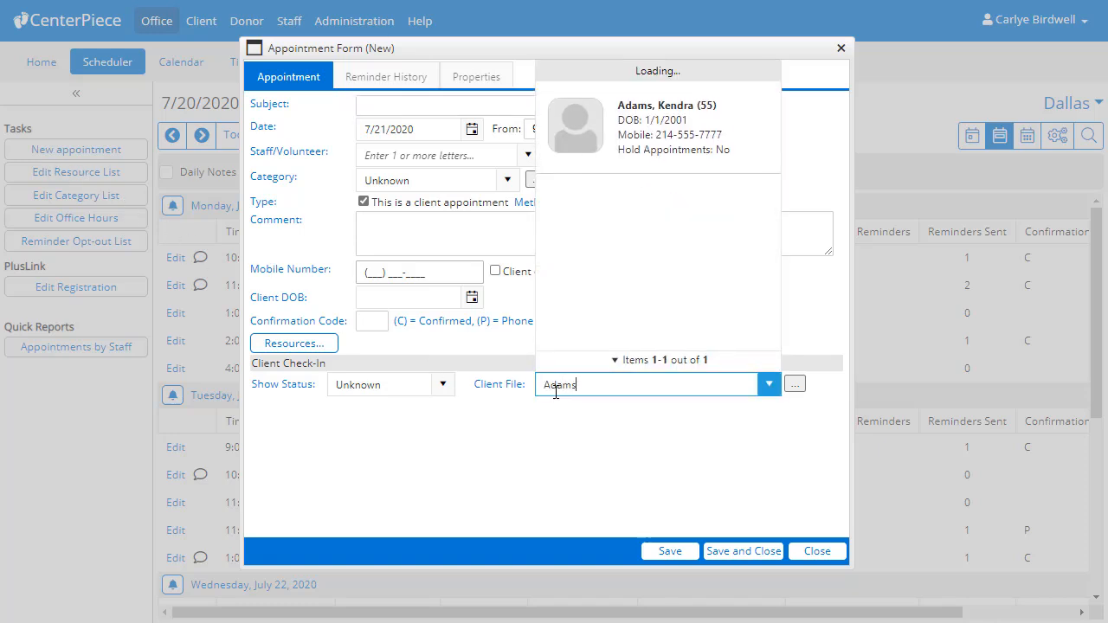
pyautogui.click(612, 128)
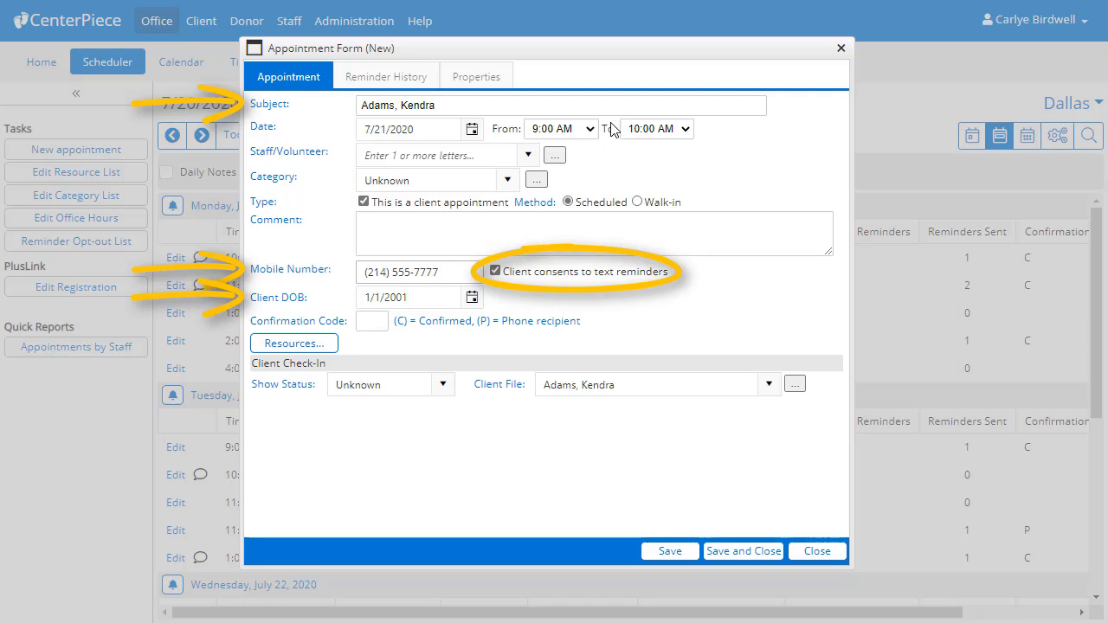
pyautogui.click(476, 135)
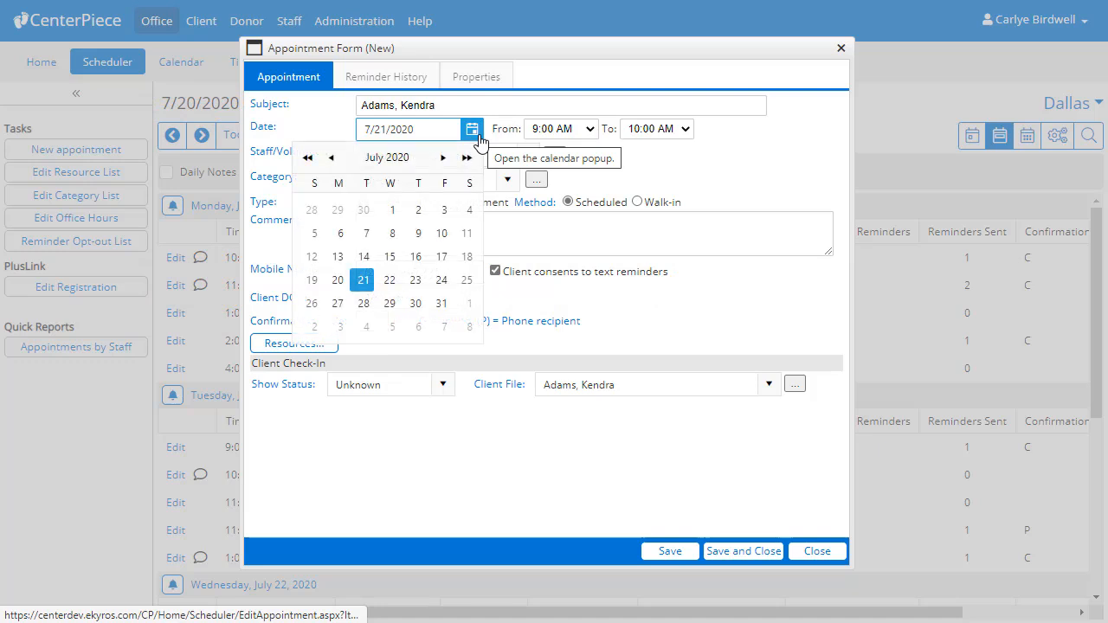
pyautogui.click(390, 280)
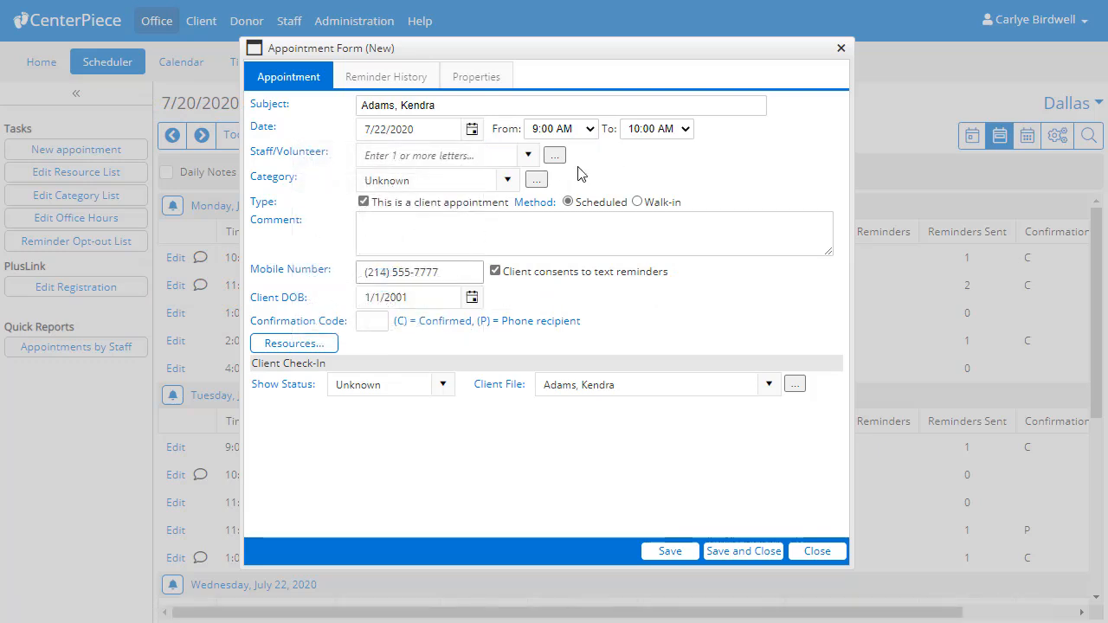
pyautogui.click(592, 130)
pyautogui.moveTo(594, 276); pyautogui.dragTo(591, 311)
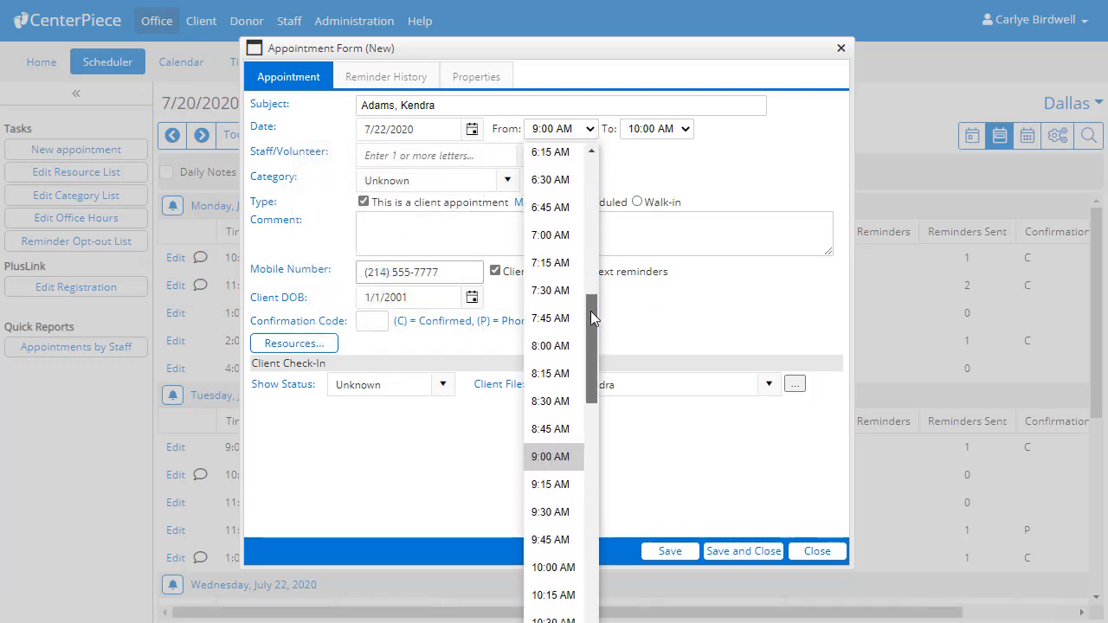
pyautogui.click(554, 568)
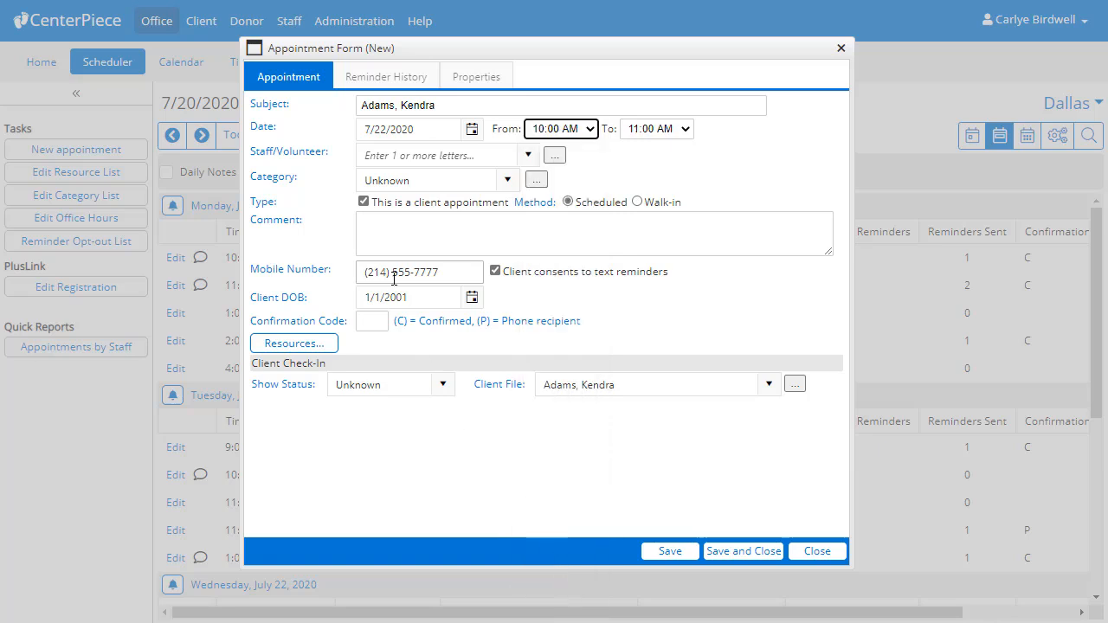
# - Assign the matched staff member, set category Prayer Support, save, and show the weekly resource grid
pyautogui.click(407, 155)
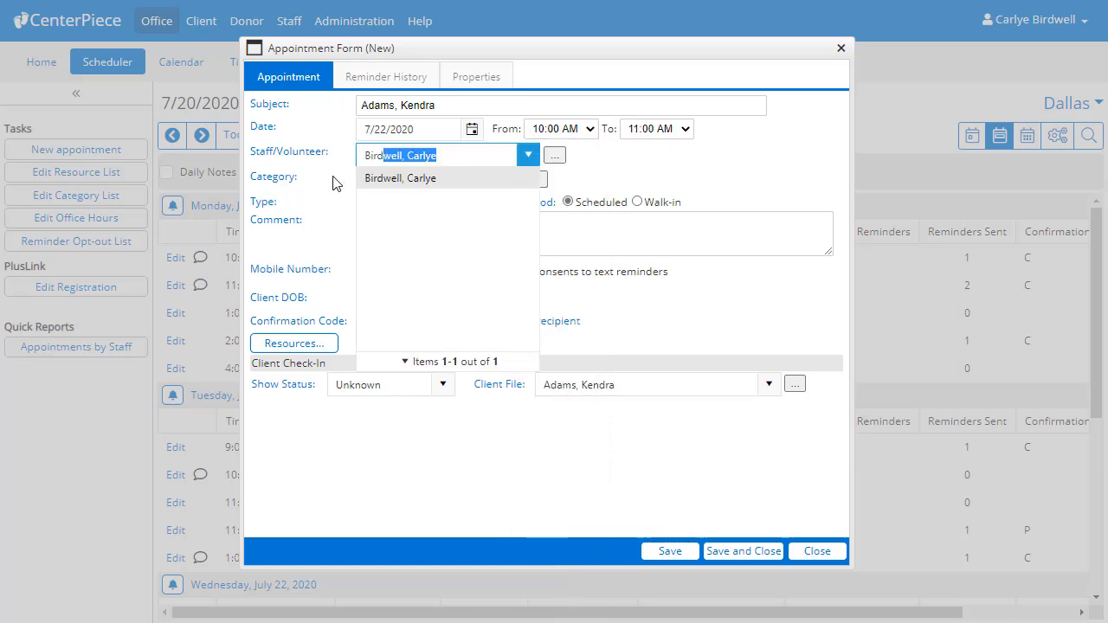
pyautogui.click(389, 179)
pyautogui.click(507, 179)
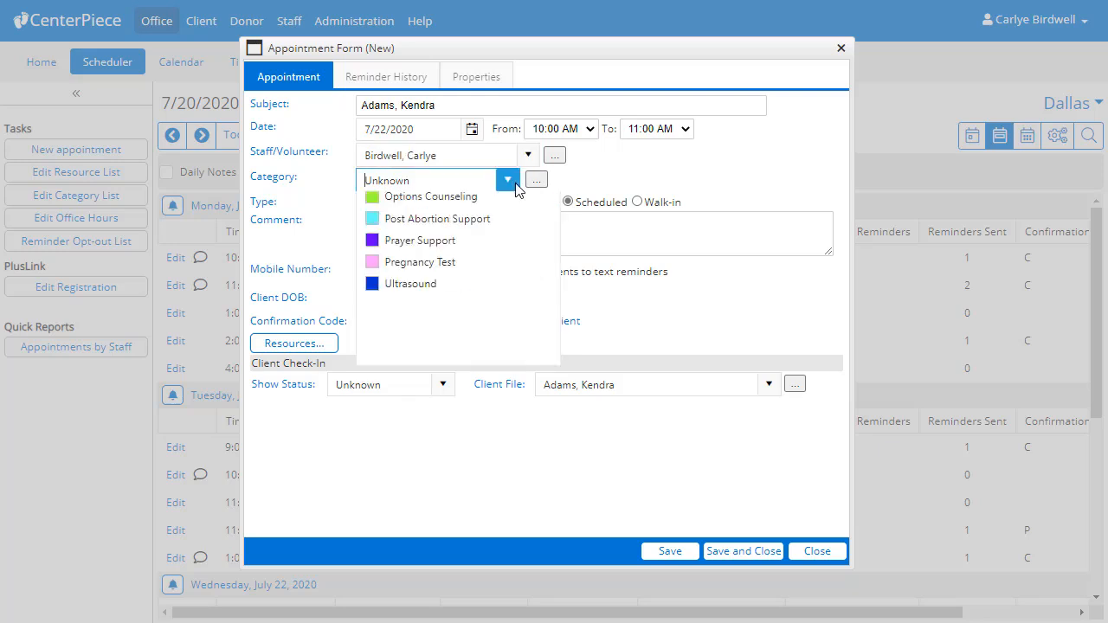
pyautogui.click(489, 321)
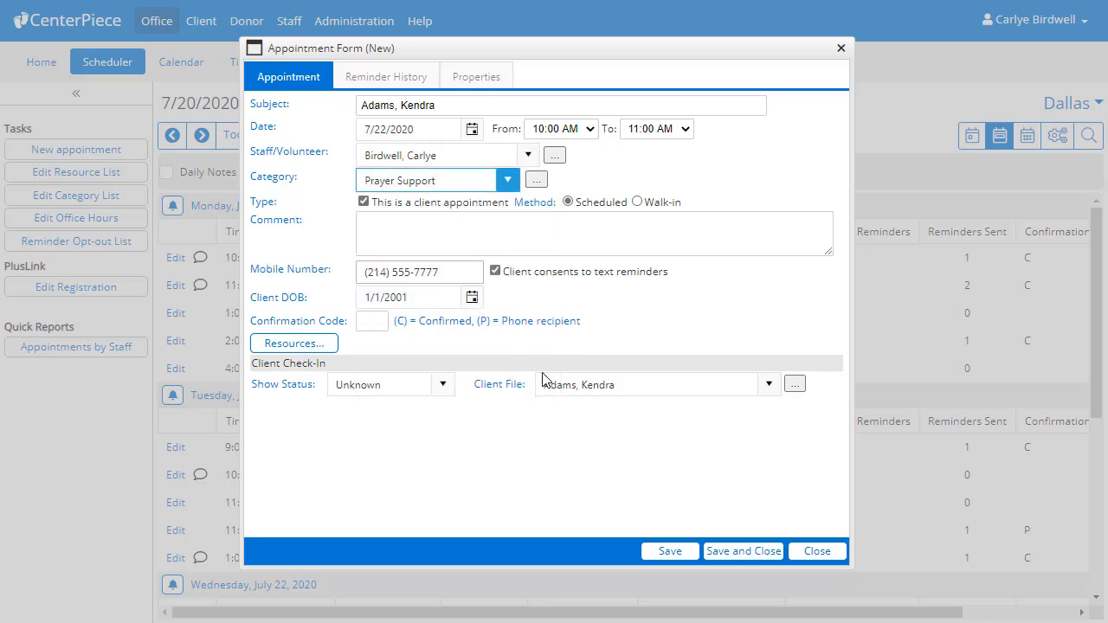
pyautogui.click(727, 551)
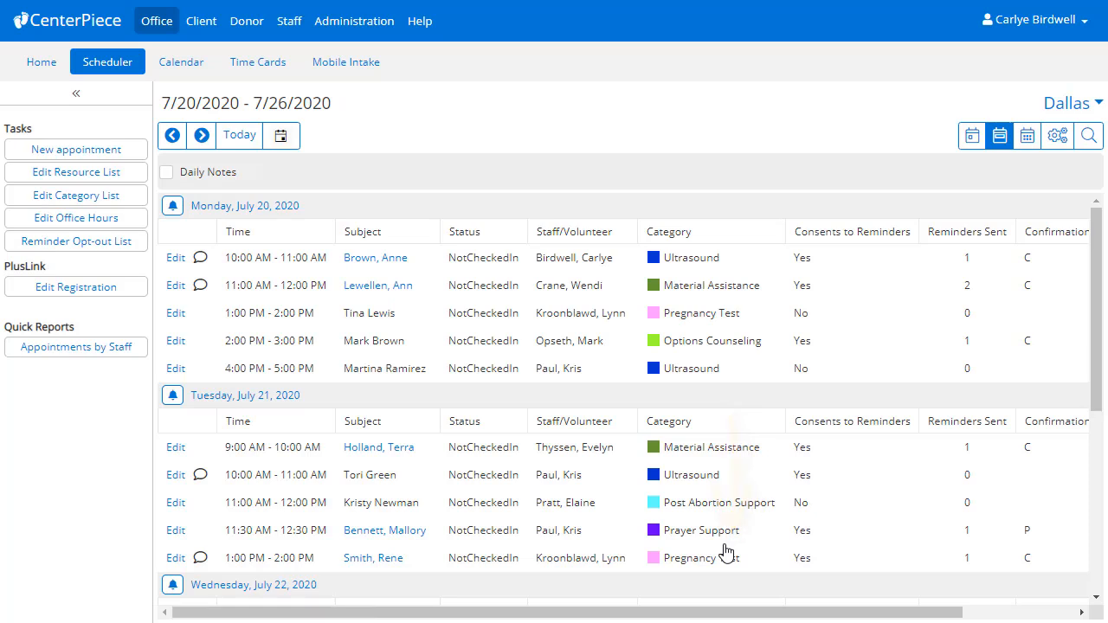
pyautogui.scroll(-2, 725, 551)
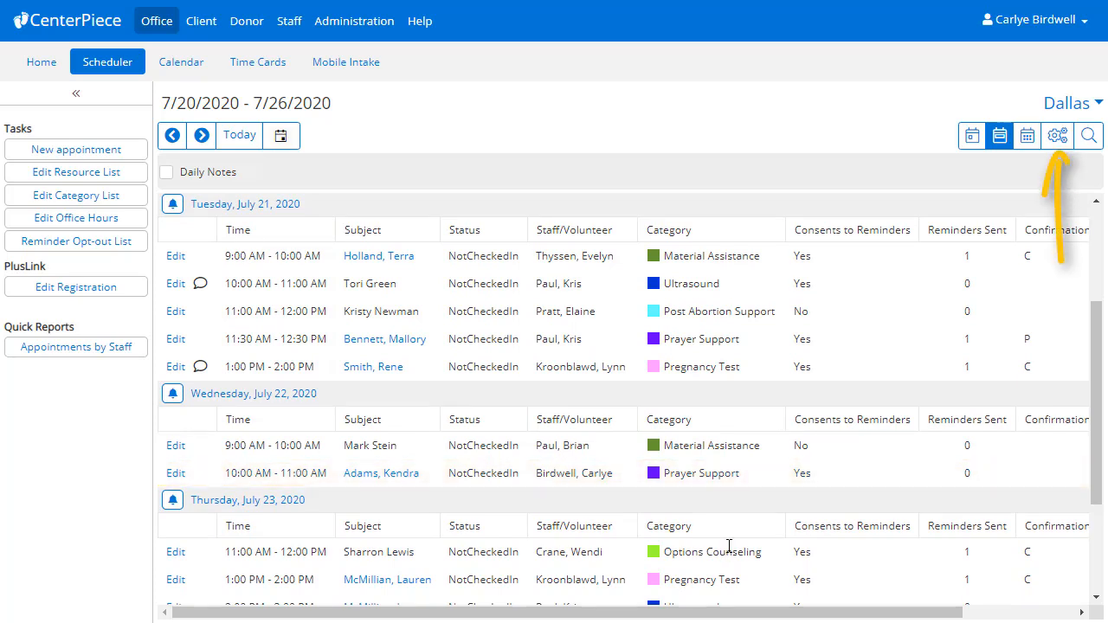
pyautogui.click(1054, 145)
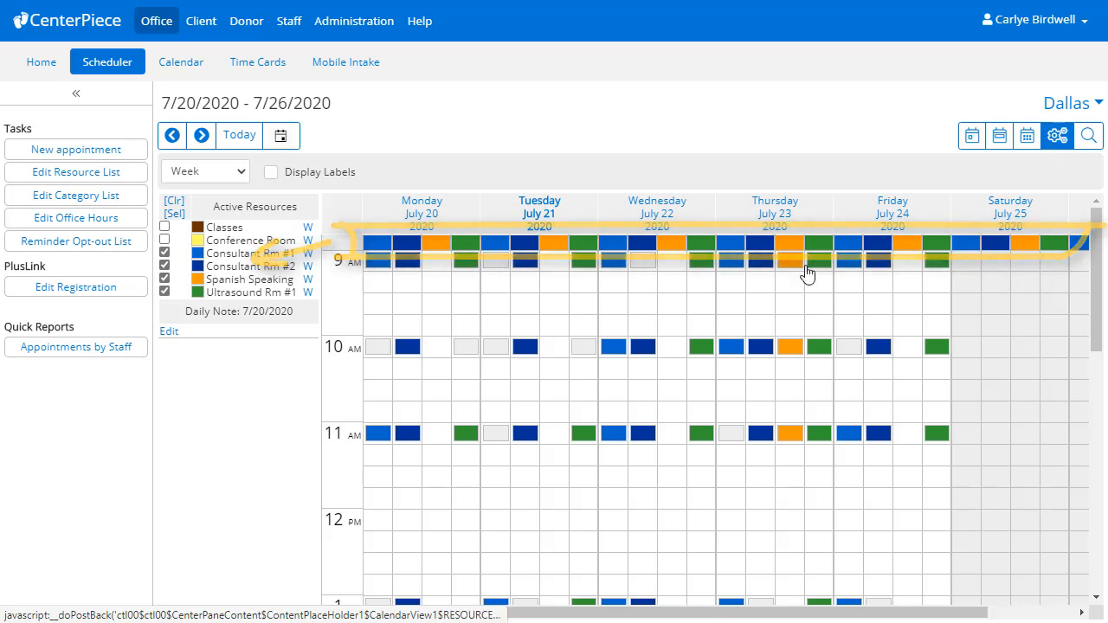
# - Turn on Display Labels and scroll the grid to Wednesday's Ultrasound Rm #1 column
pyautogui.click(273, 174)
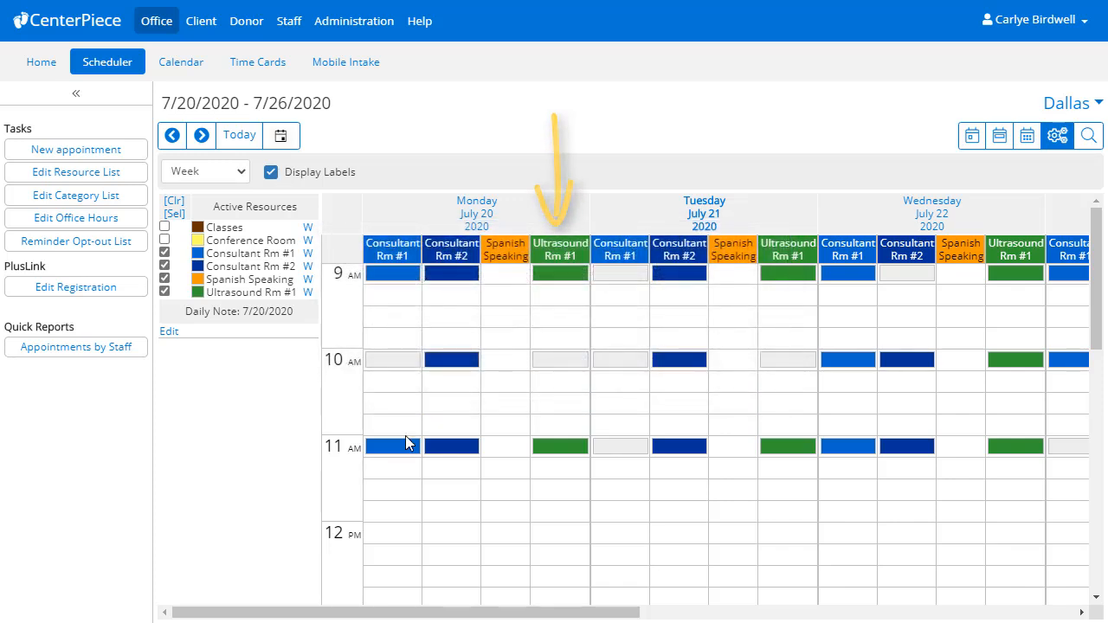
pyautogui.moveTo(381, 613)
pyautogui.mouseDown()
pyautogui.moveTo(634, 613)
pyautogui.moveTo(616, 612)
pyautogui.mouseUp()
pyautogui.moveTo(746, 619); pyautogui.dragTo(660, 619)
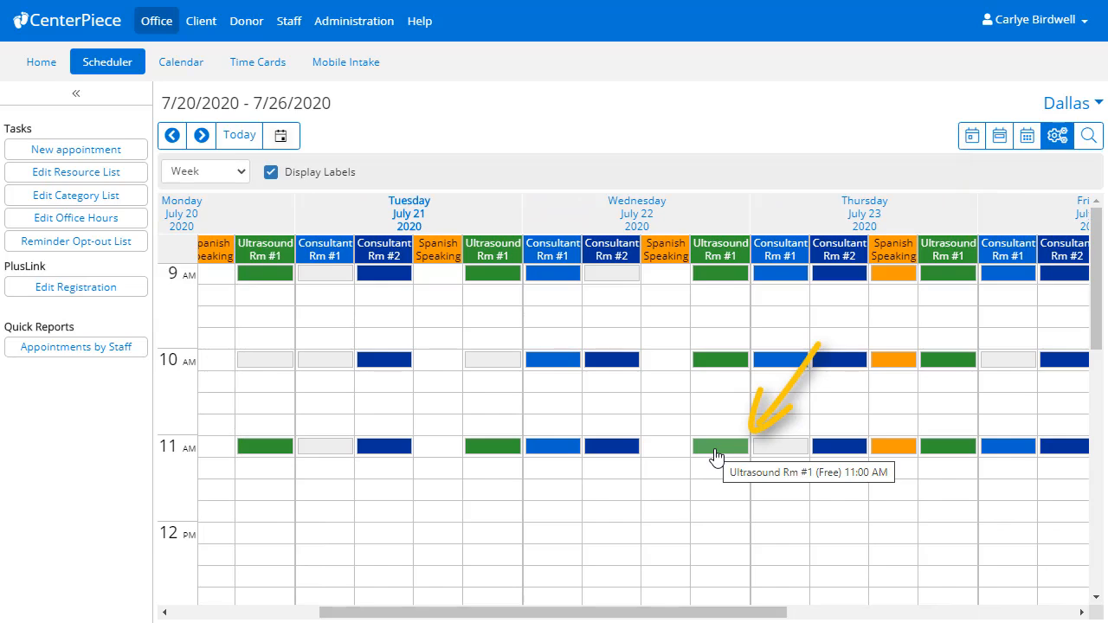
# - Create an appointment in Wednesday 7/22 11:00 AM Ultrasound Rm #1 and attach the matching client's file
pyautogui.doubleClick(716, 447)
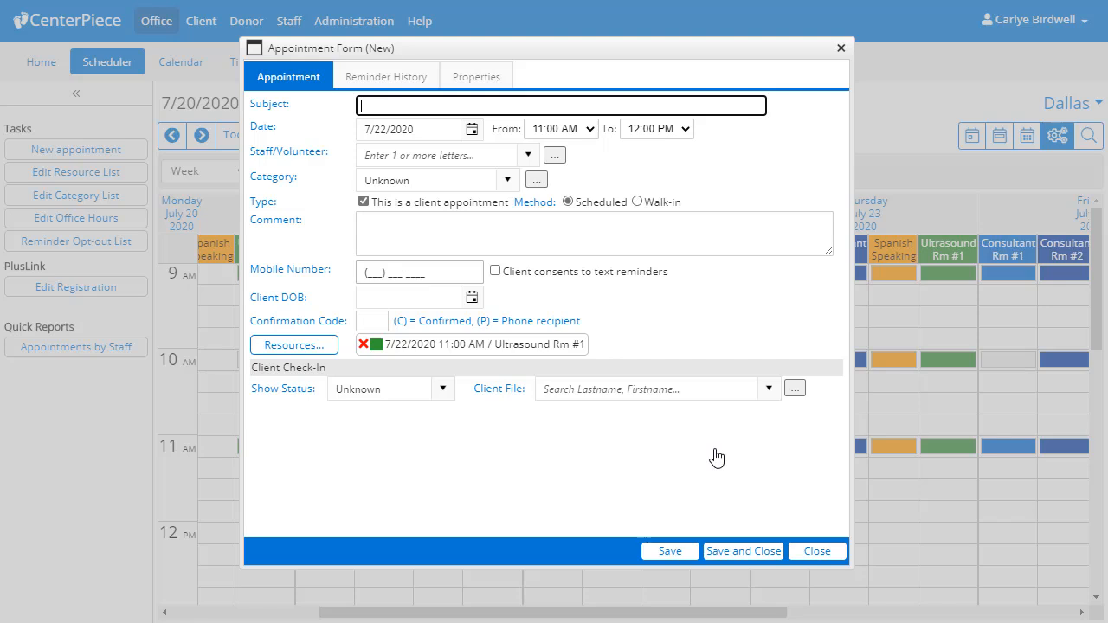
pyautogui.click(612, 391)
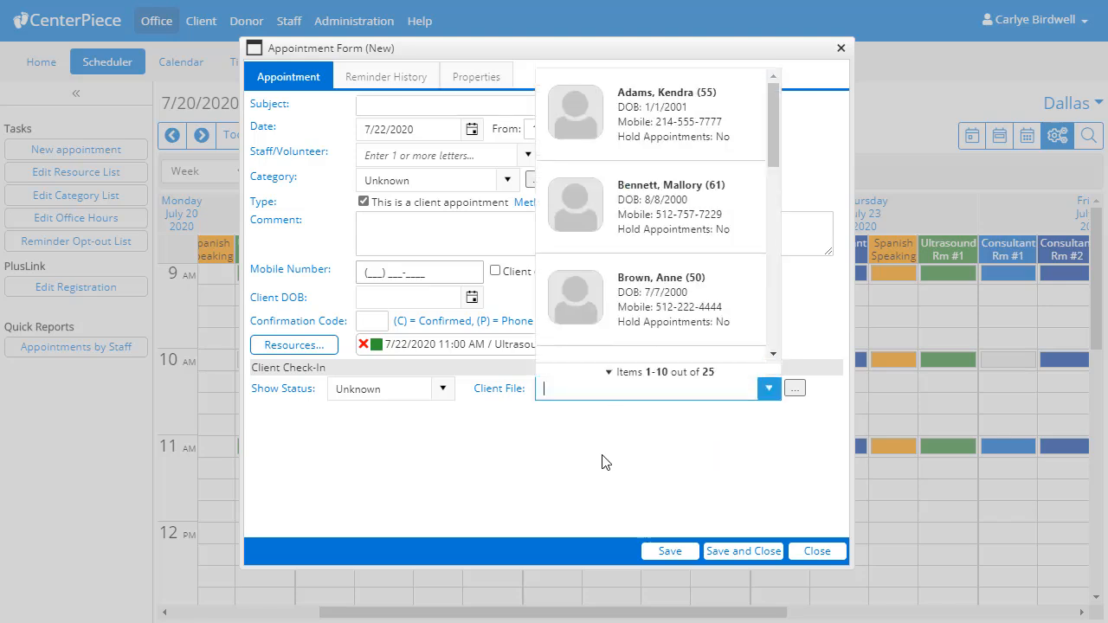
pyautogui.write('Byr')
pyautogui.click(622, 130)
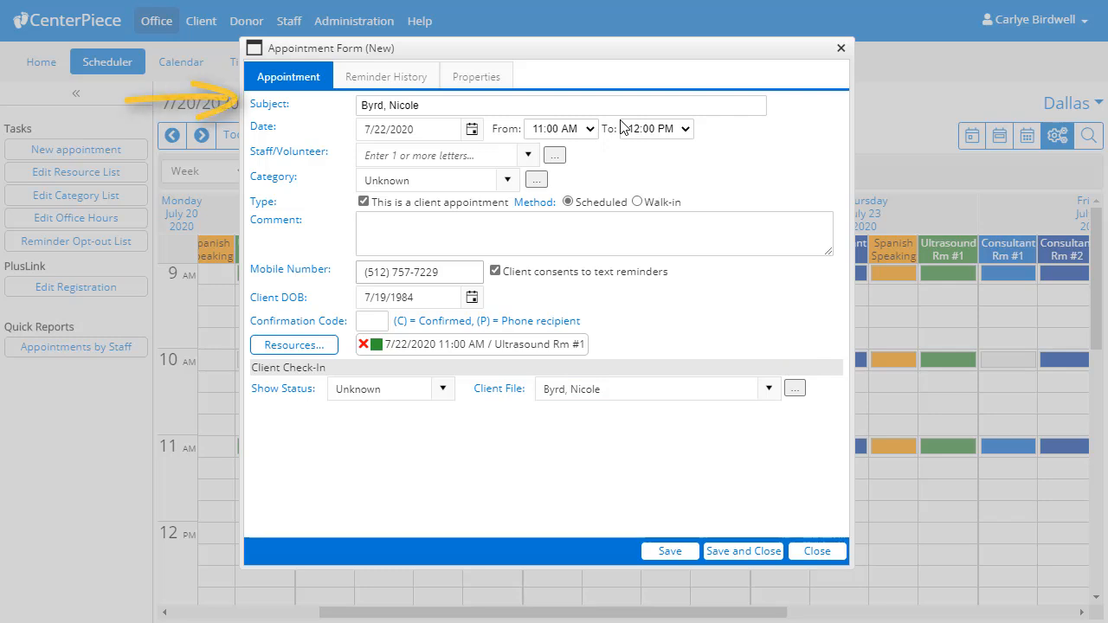
# - Assign the matching staff member and set the category to Ultrasound
pyautogui.click(413, 156)
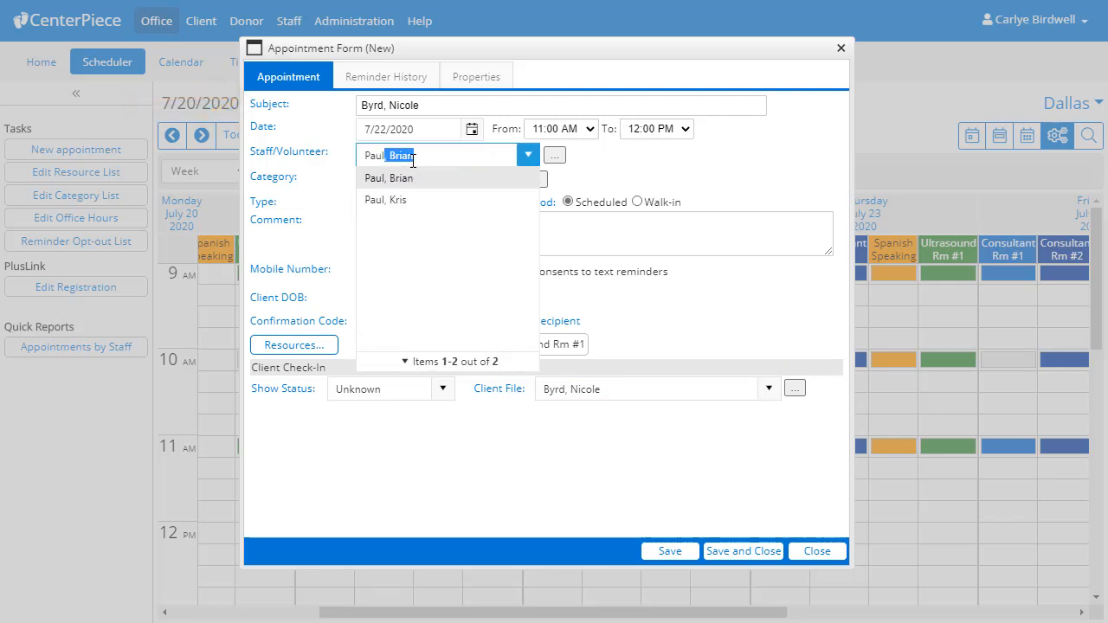
pyautogui.click(403, 200)
pyautogui.click(509, 181)
pyautogui.click(510, 356)
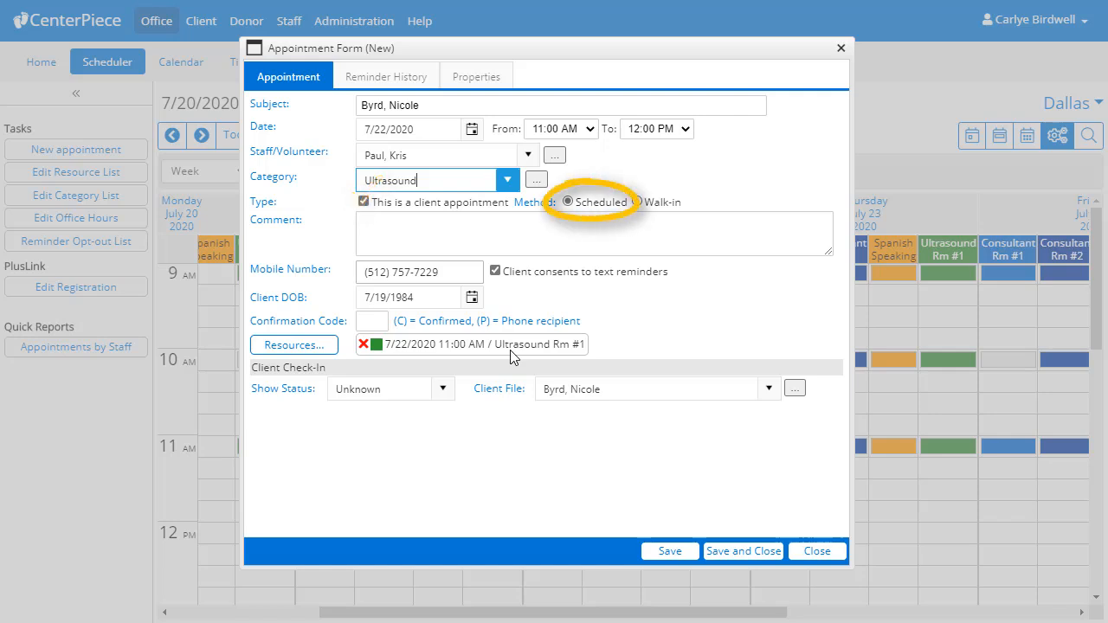
# - Add the comment 'LMP = 6/2/2000' and bring up the bookable resources list
pyautogui.click(396, 235)
pyautogui.write('LMP')
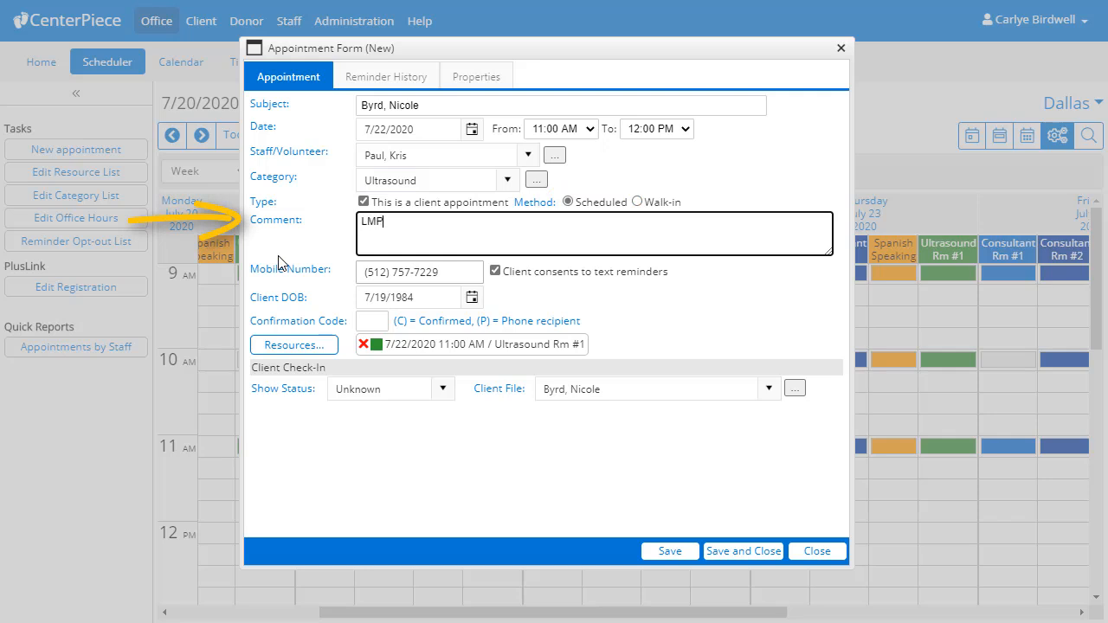
pyautogui.write(' = 6/2/2000')
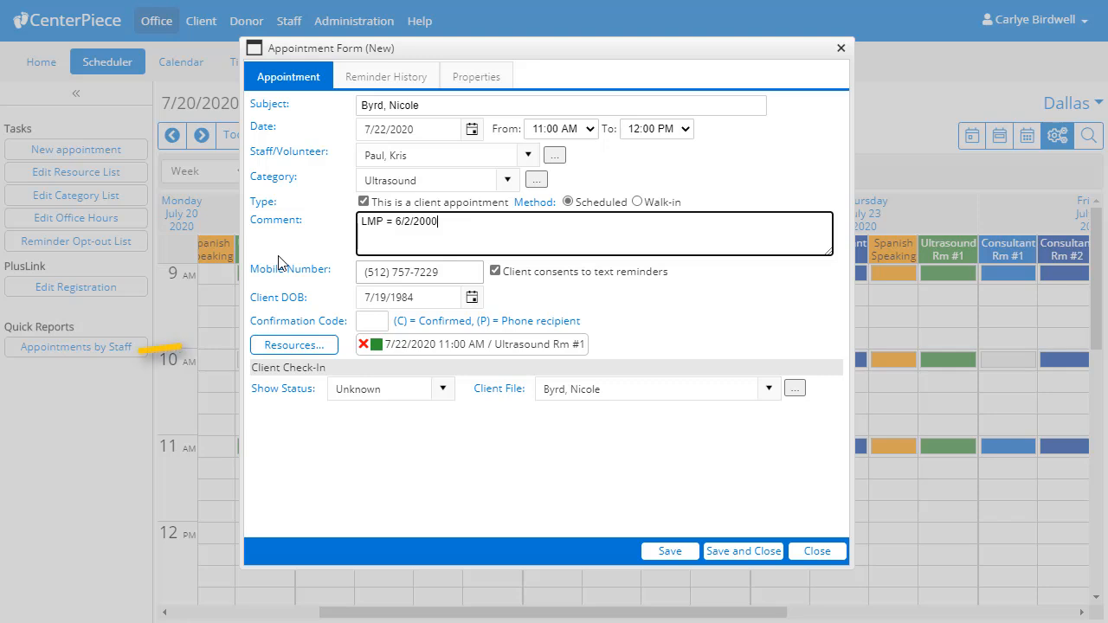
pyautogui.click(309, 354)
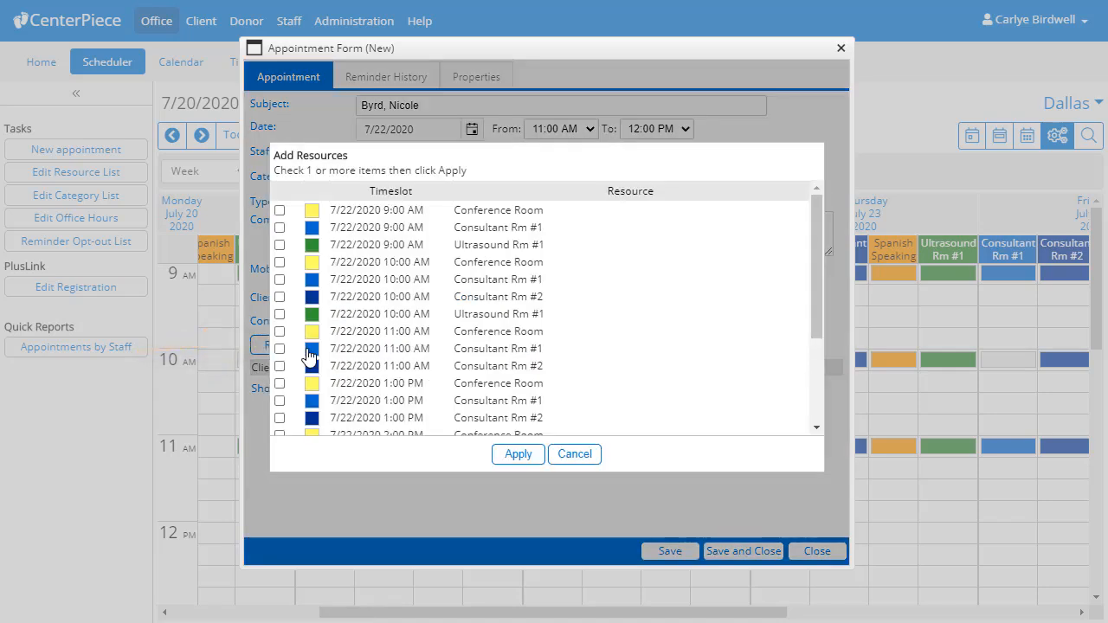
# - Add Consultant Rm #2 at 11:00 AM as a second resource and save the appointment
pyautogui.click(280, 366)
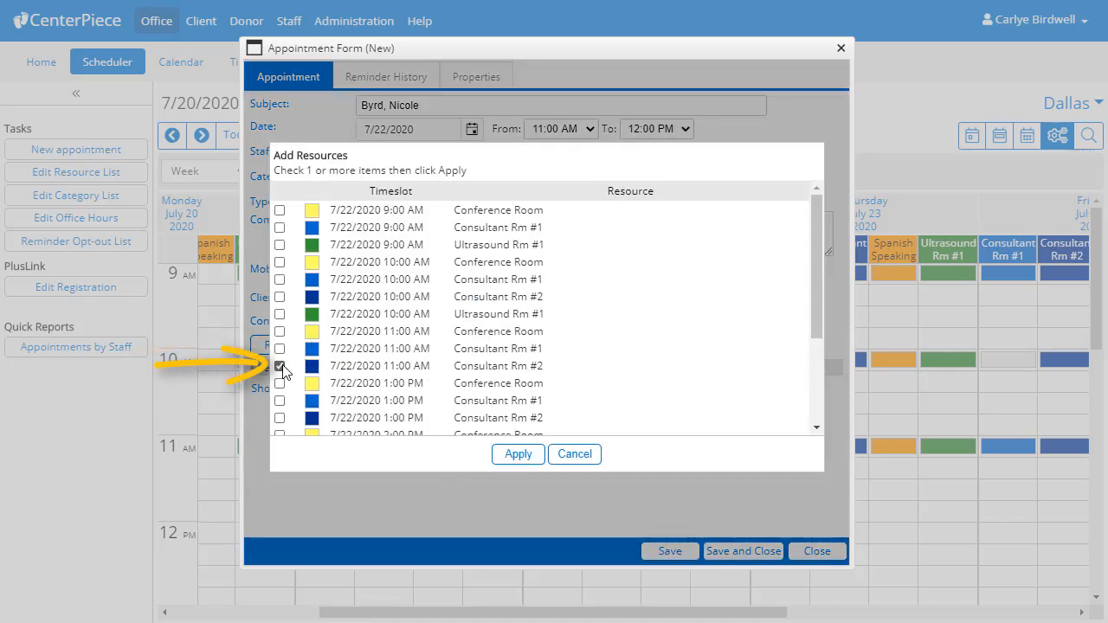
pyautogui.click(519, 458)
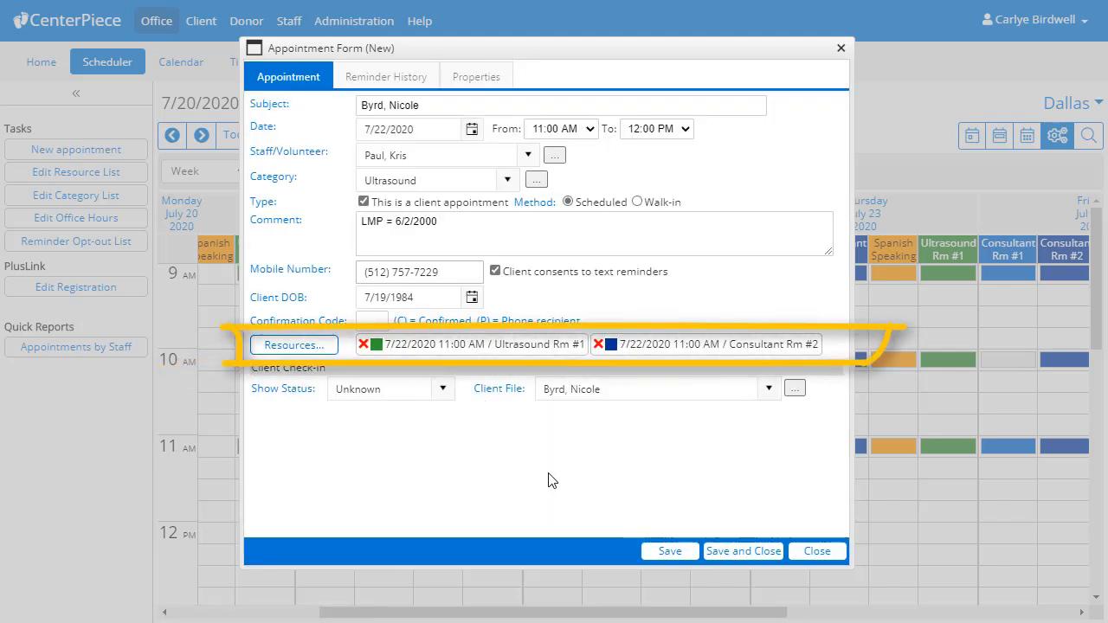
pyautogui.click(725, 558)
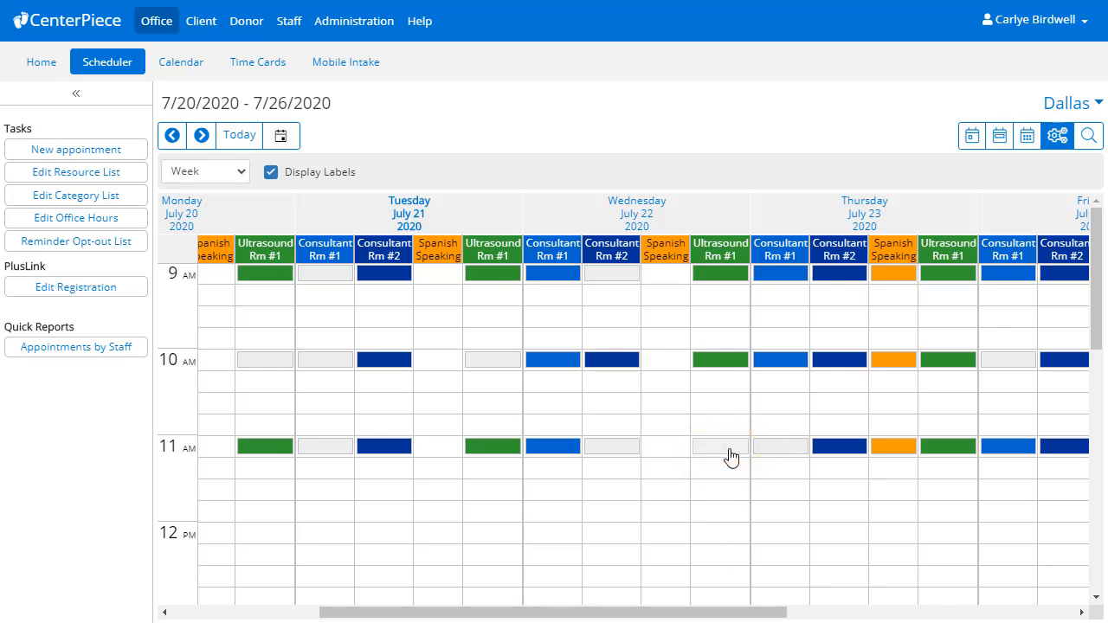
pyautogui.moveTo(731, 456)
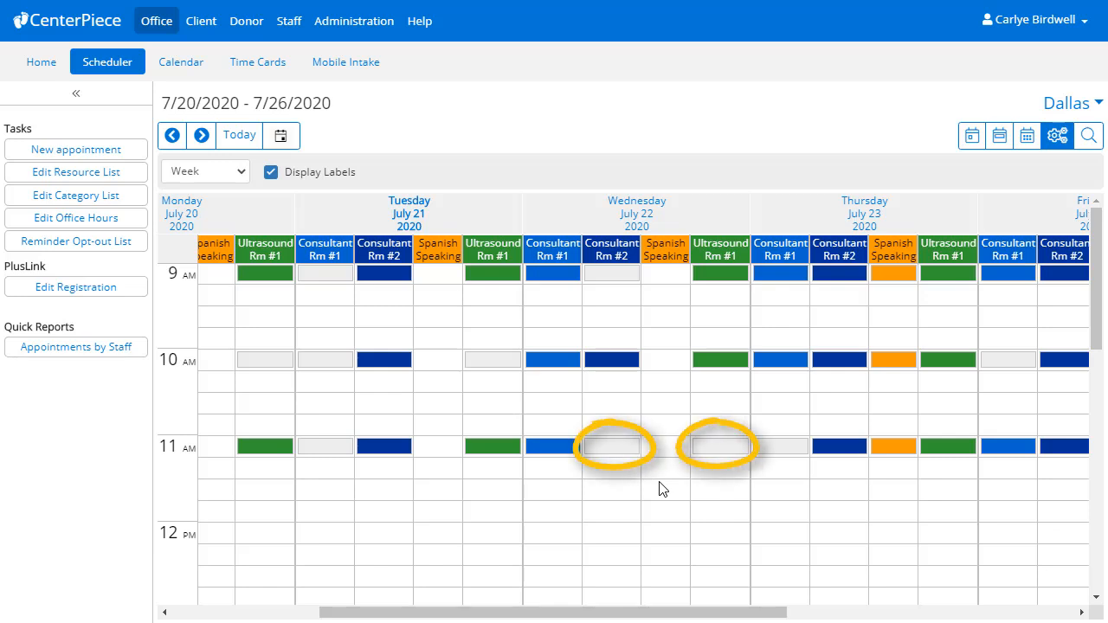
pyautogui.doubleClick(712, 446)
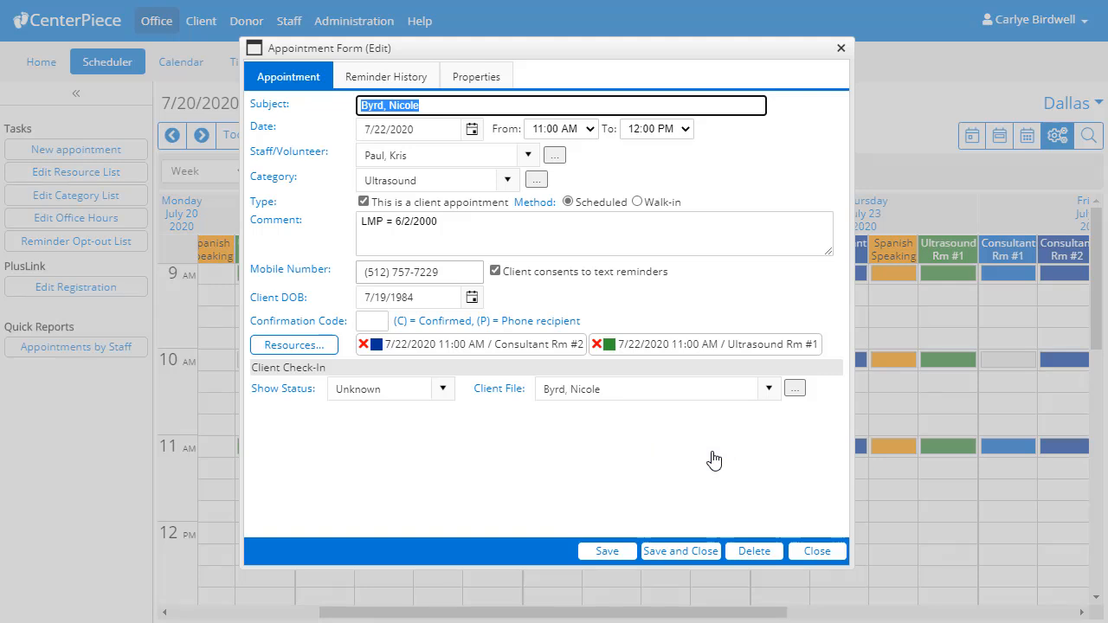
pyautogui.click(684, 552)
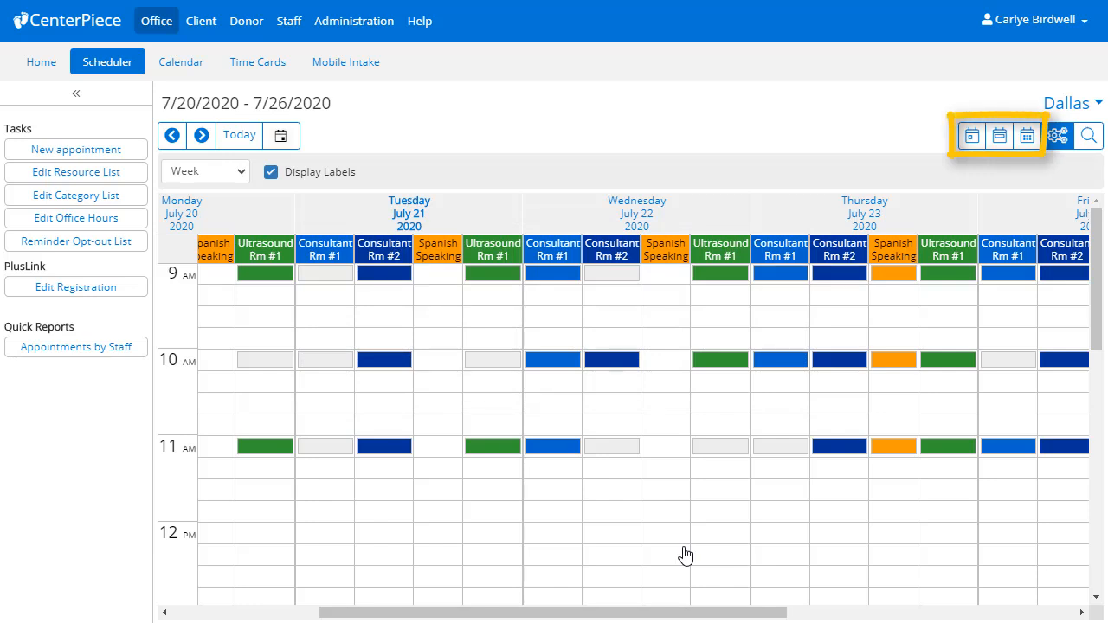
# - Show the daily appointment list, collapse the Task Bar, and edit Tuesday's 10:00 AM Ultrasound appointment
pyautogui.click(1000, 139)
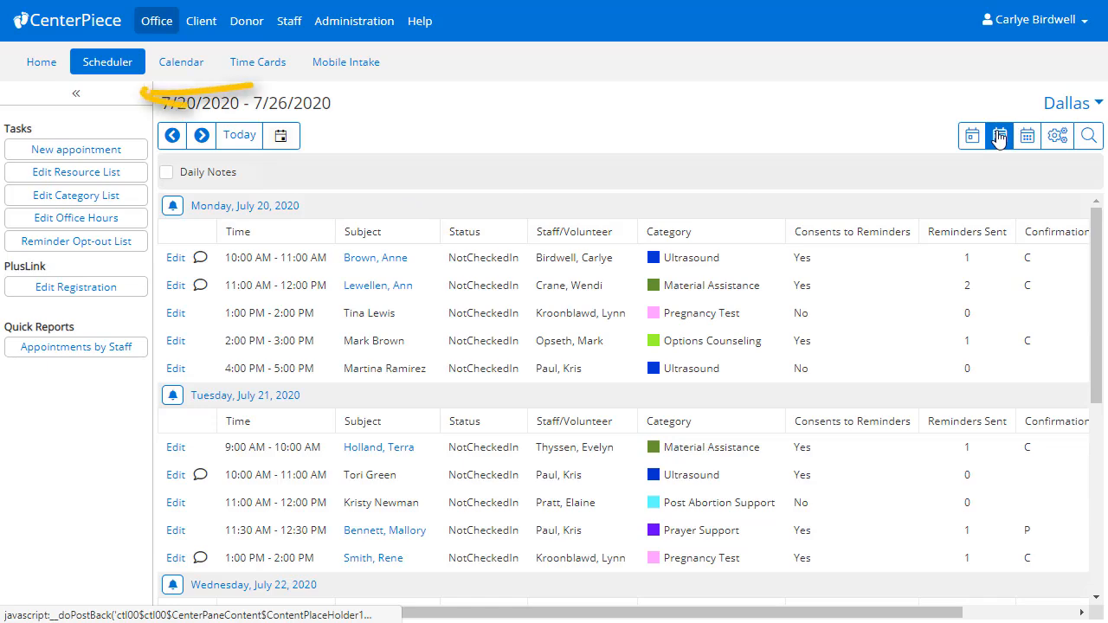
pyautogui.click(90, 94)
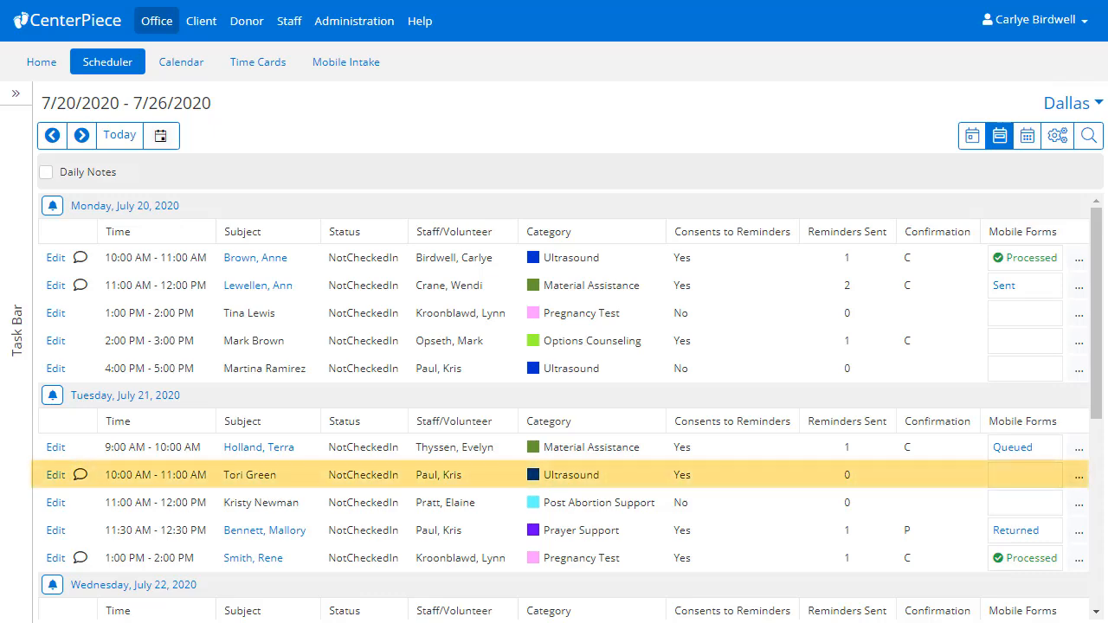
pyautogui.click(54, 478)
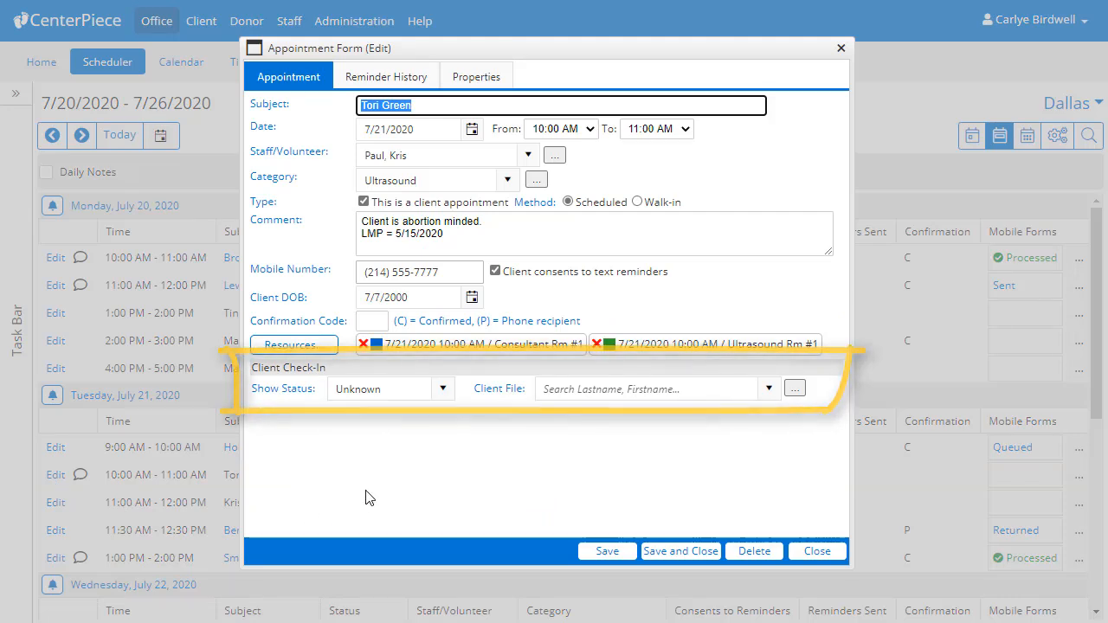
# - Set Show Status to Show, create and save a client file, then save the appointment
pyautogui.click(443, 388)
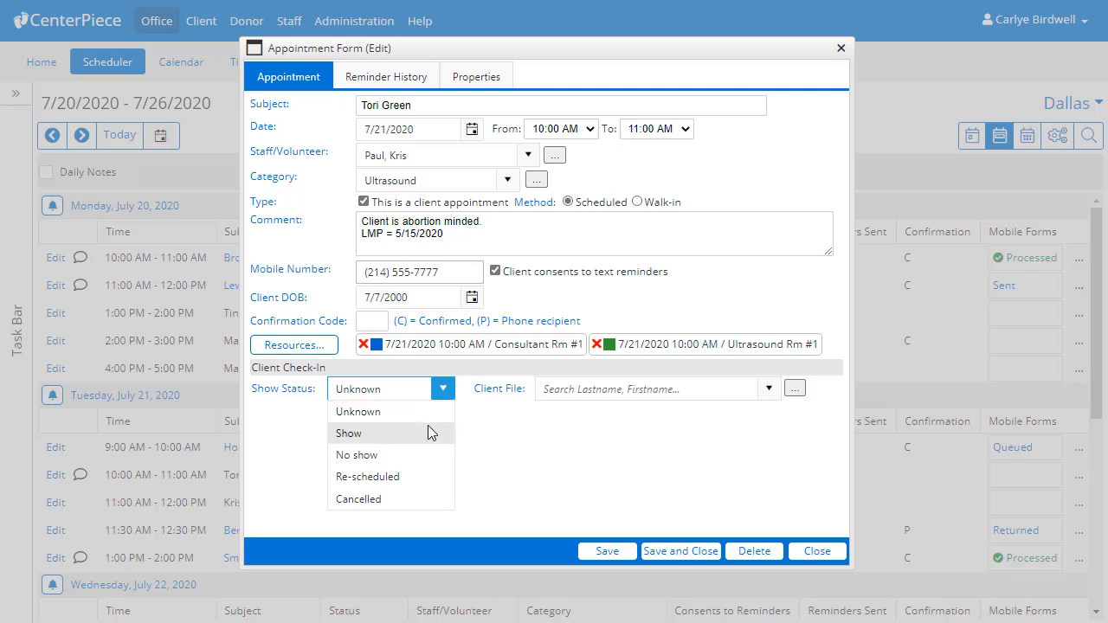
pyautogui.click(427, 433)
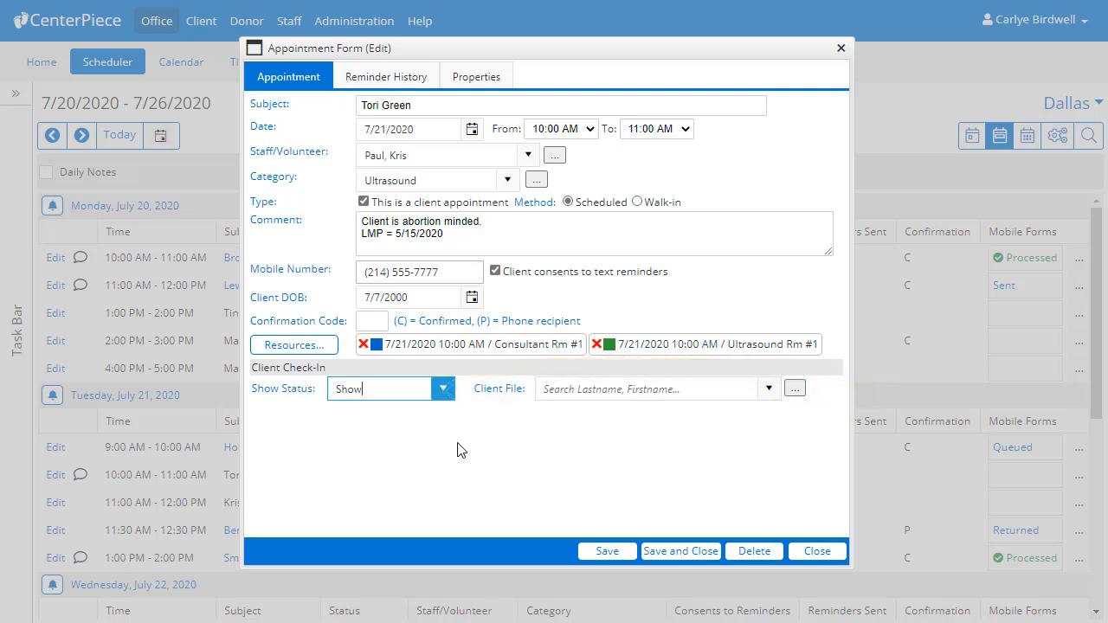
pyautogui.click(792, 390)
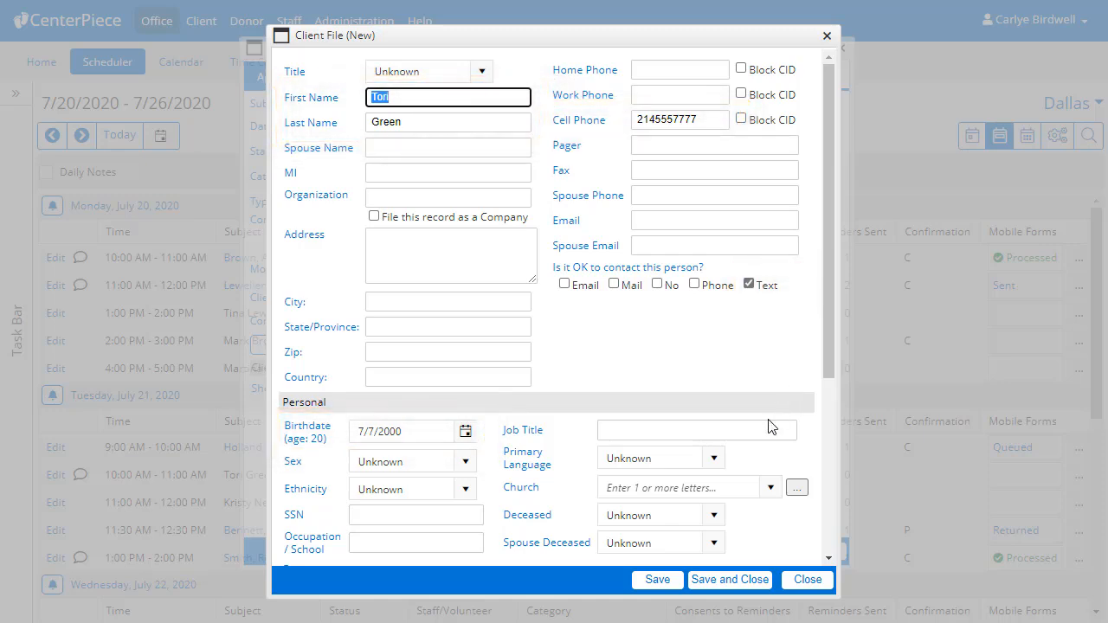
pyautogui.click(737, 579)
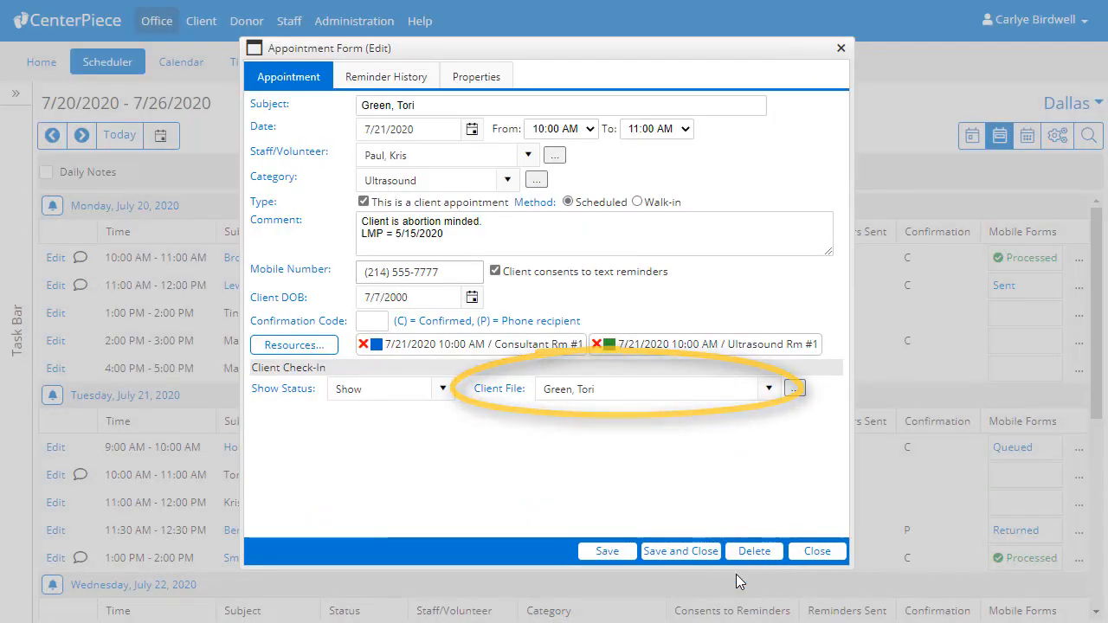
pyautogui.click(682, 552)
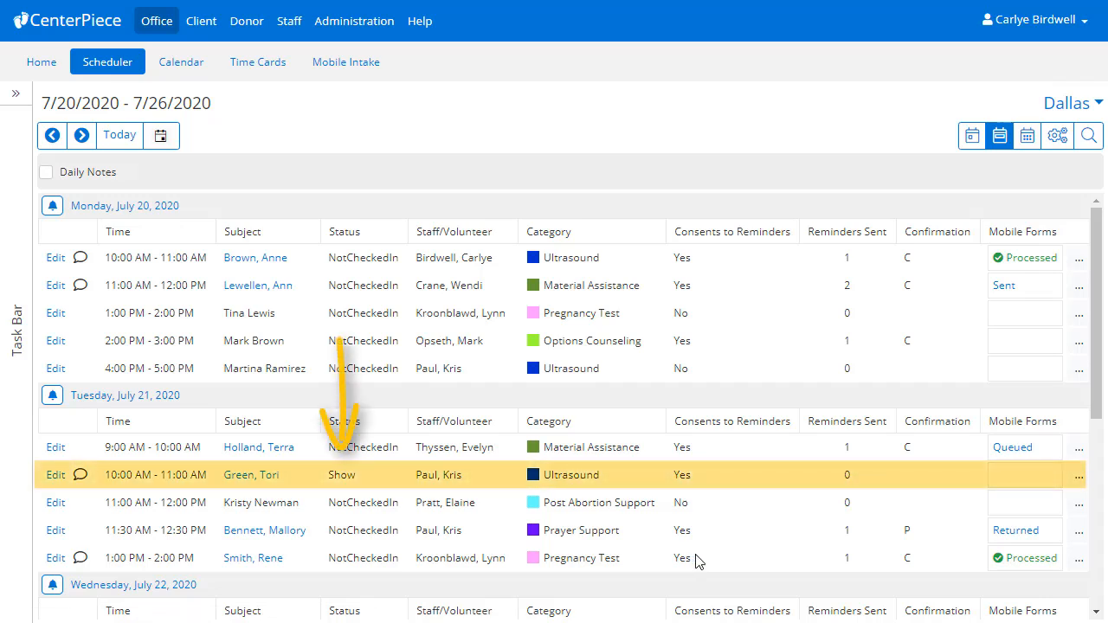
# - Mark Wednesday's 11:00 AM Ultrasound appointment as No show, save it, then open Help's check-in article
pyautogui.scroll(-1, 1082, 452)
pyautogui.scroll(-1, 1085, 454)
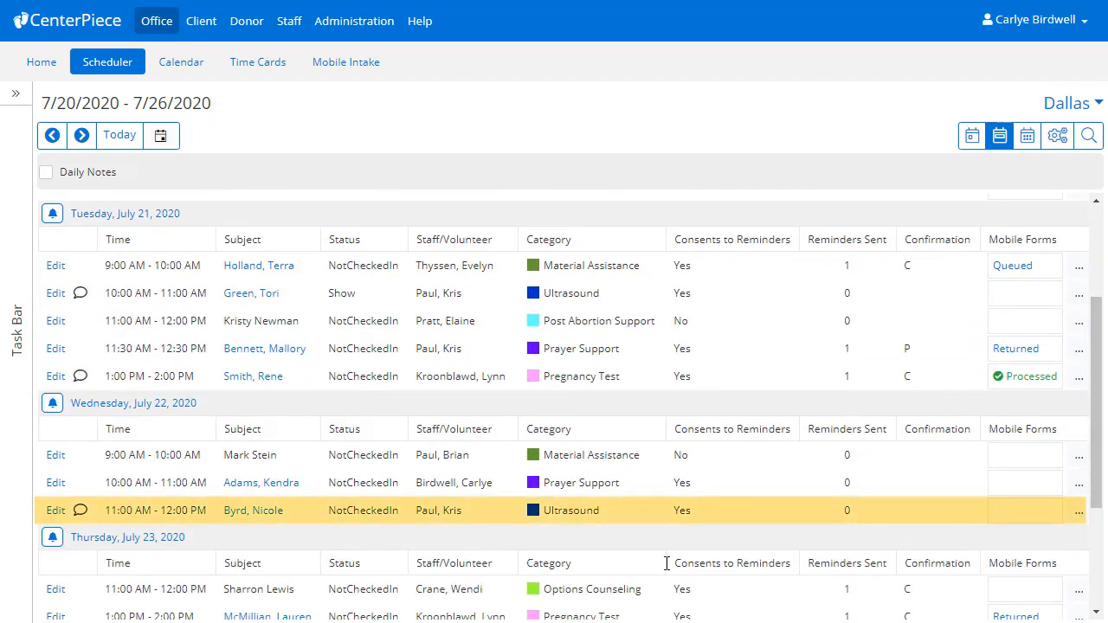
pyautogui.click(55, 511)
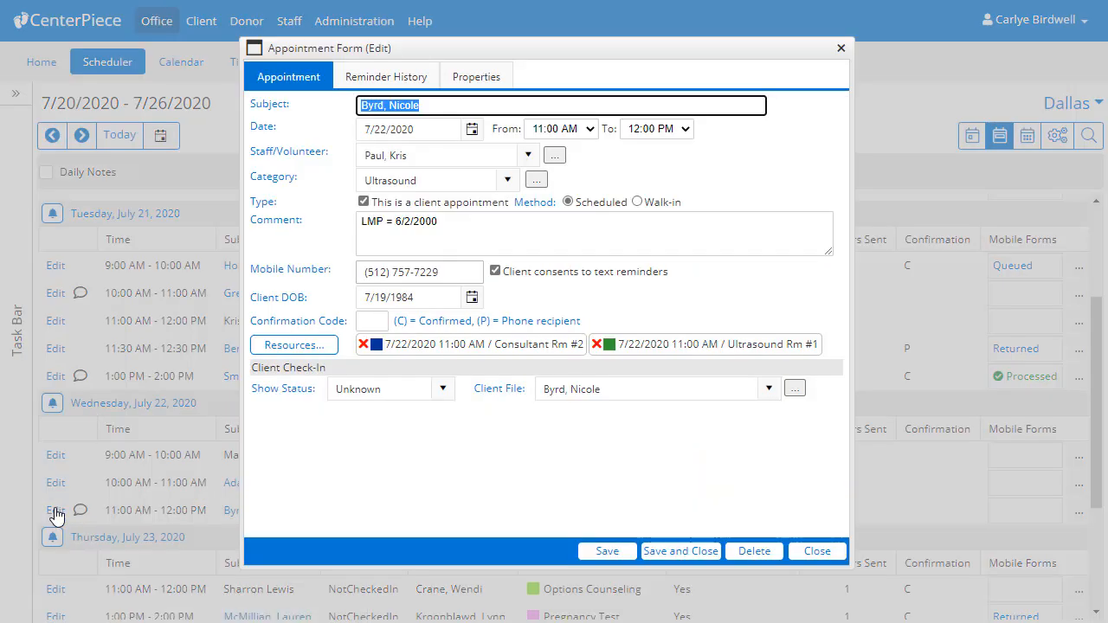
pyautogui.click(444, 392)
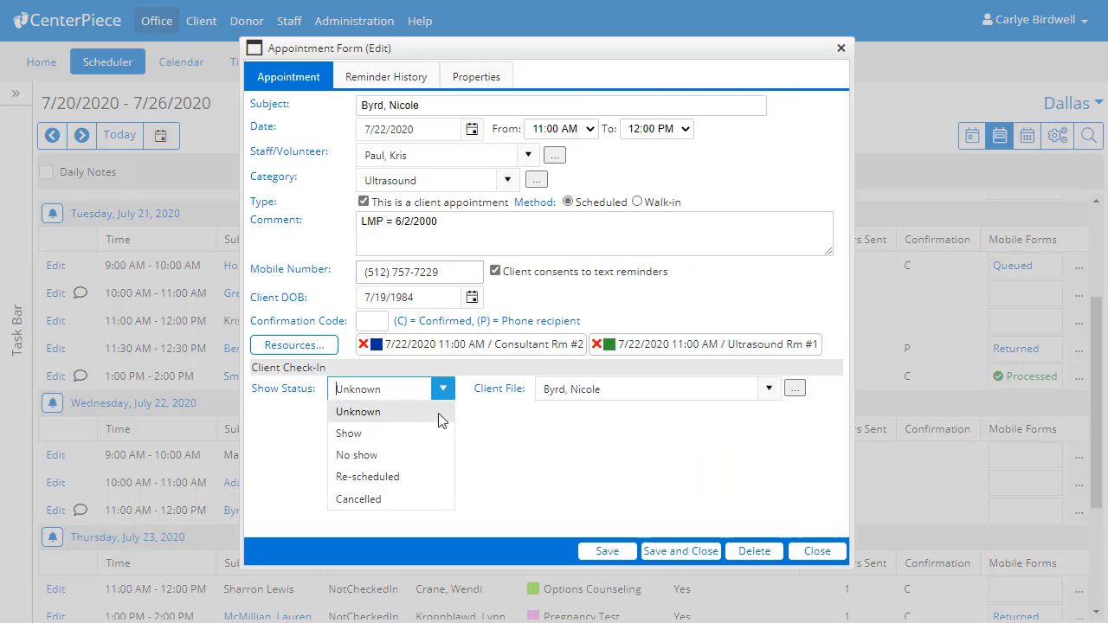
pyautogui.click(428, 456)
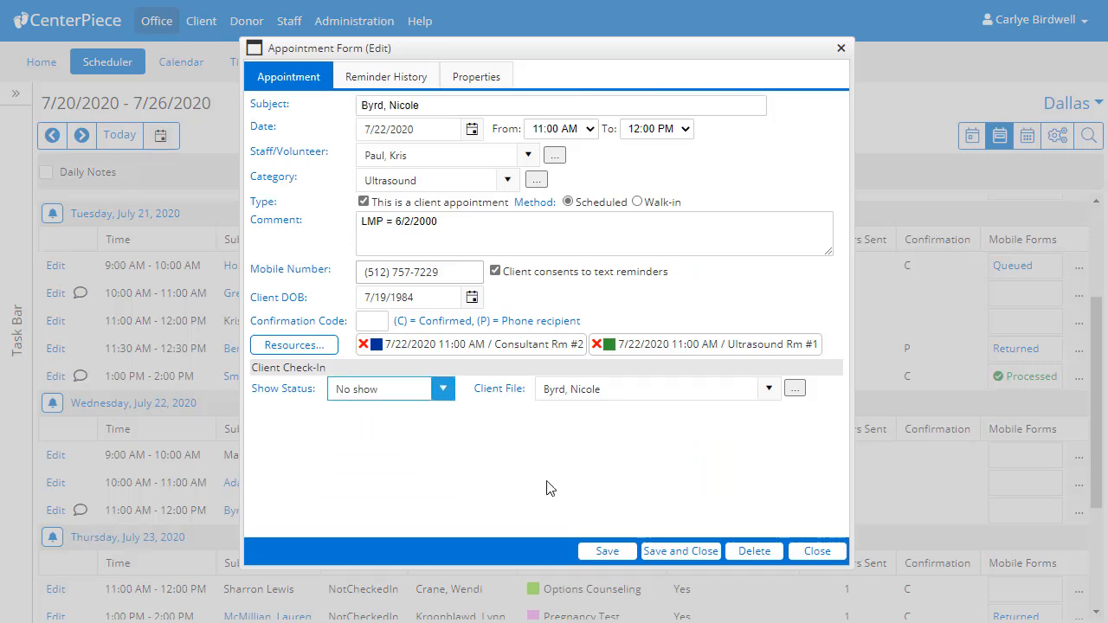
pyautogui.click(666, 552)
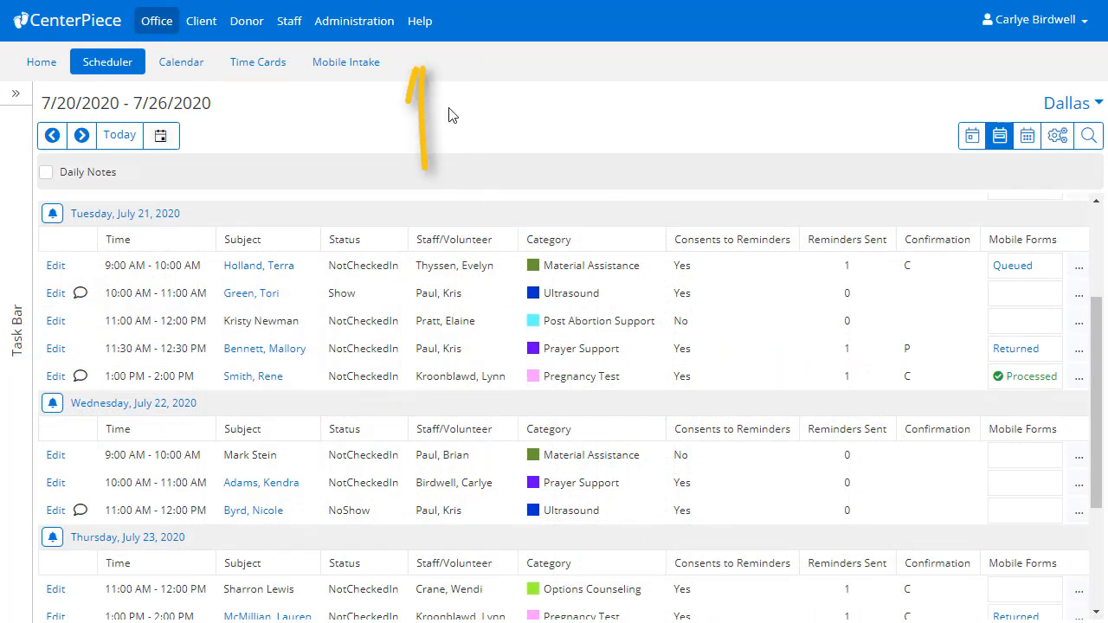
pyautogui.click(423, 33)
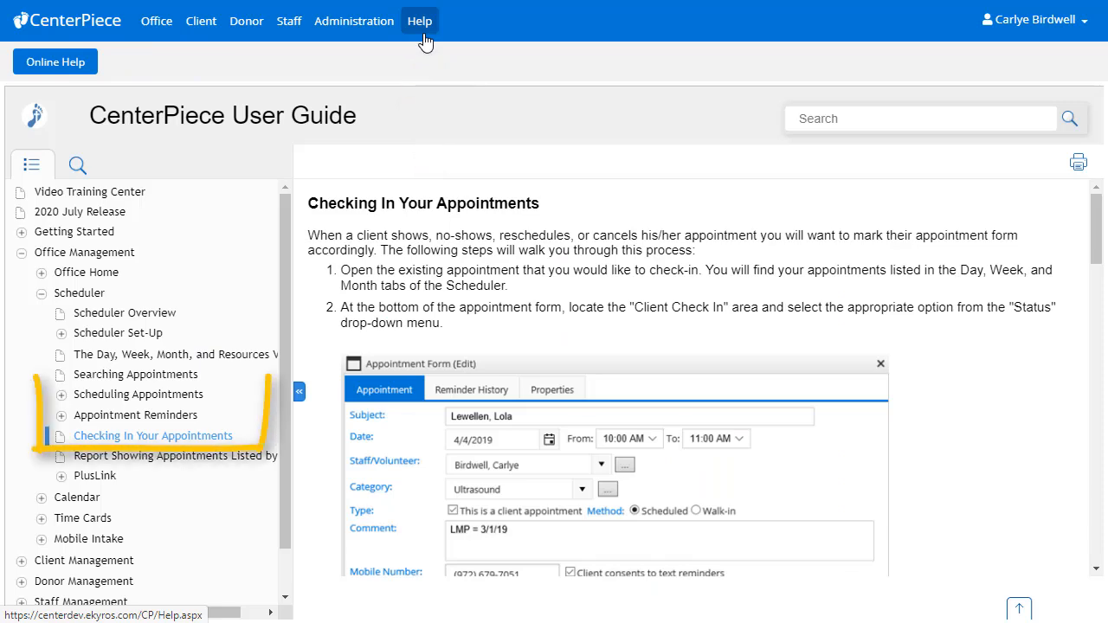